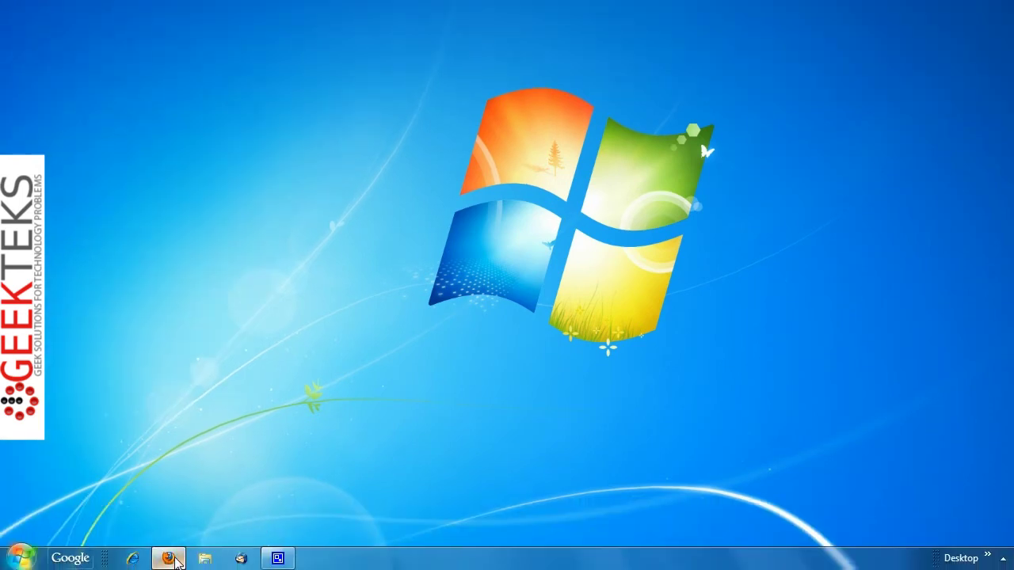
Step: Bring Firefox back, switch to the YouTube tab and scroll to the DownloadHelper comment
left_click(175, 559)
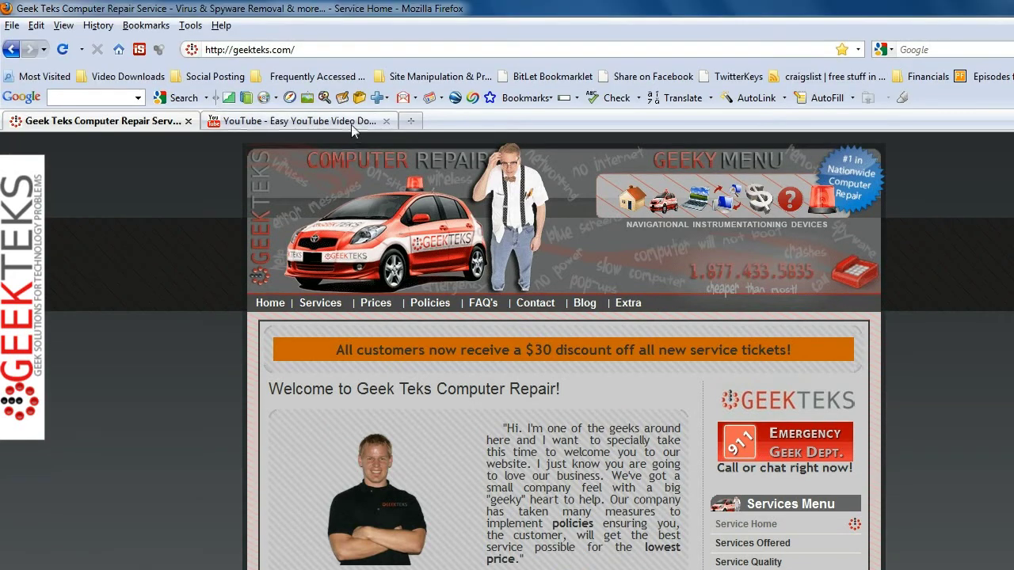
left_click(351, 123)
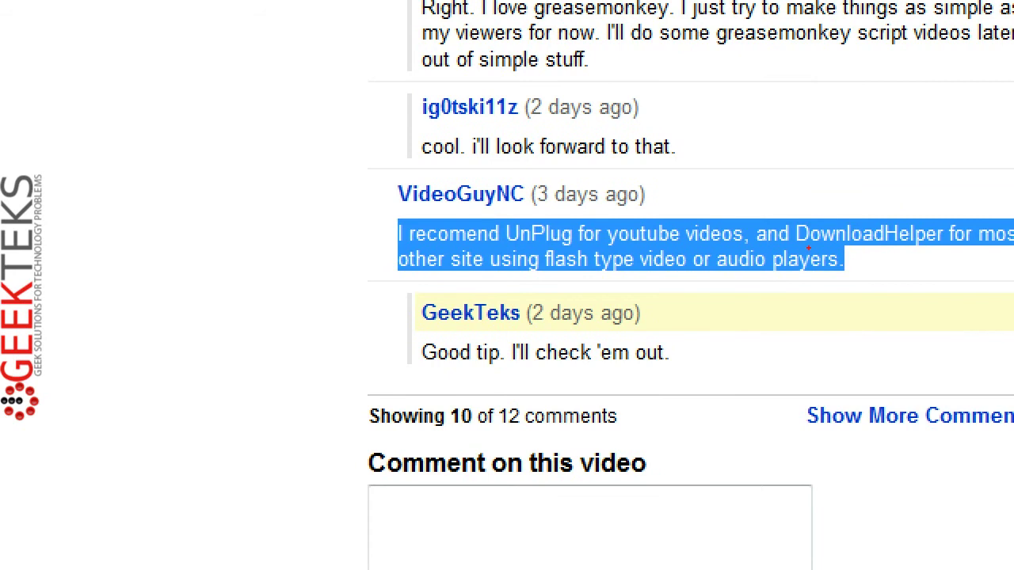
left_click_drag(796, 250, 941, 248)
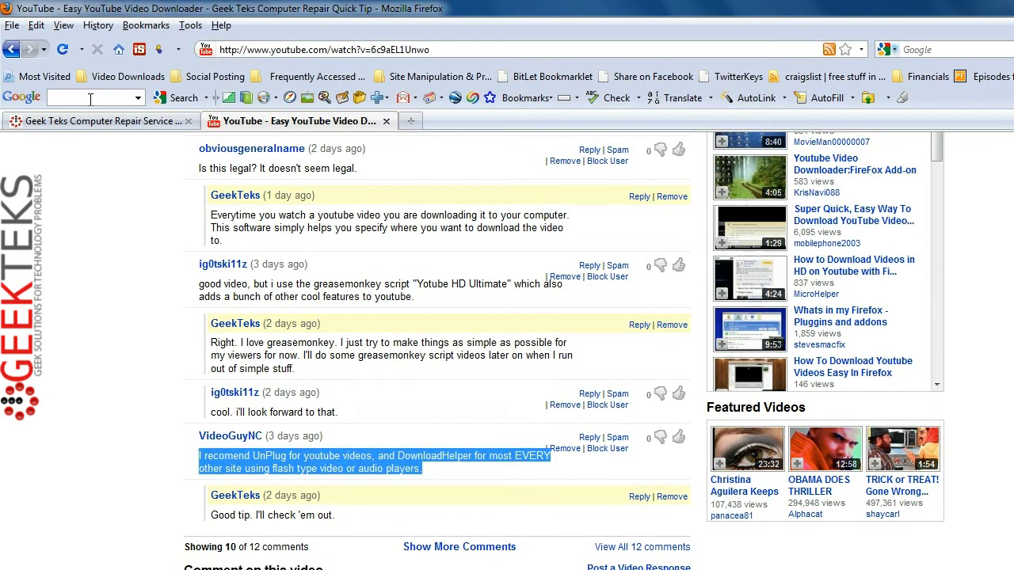
Step: Search Google from the toolbar box for 'downloadhelper firefox'
left_click(90, 99)
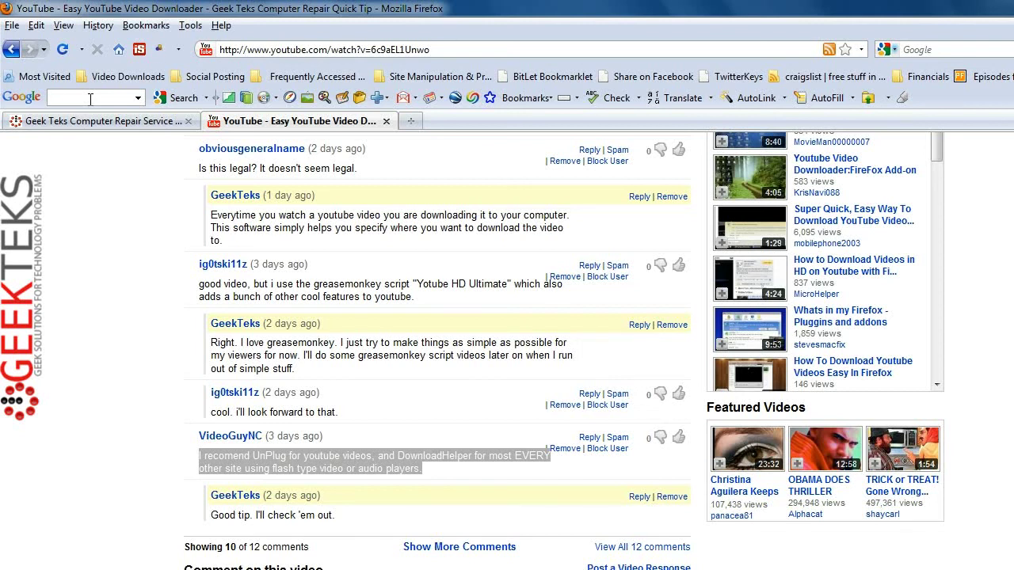
type("do")
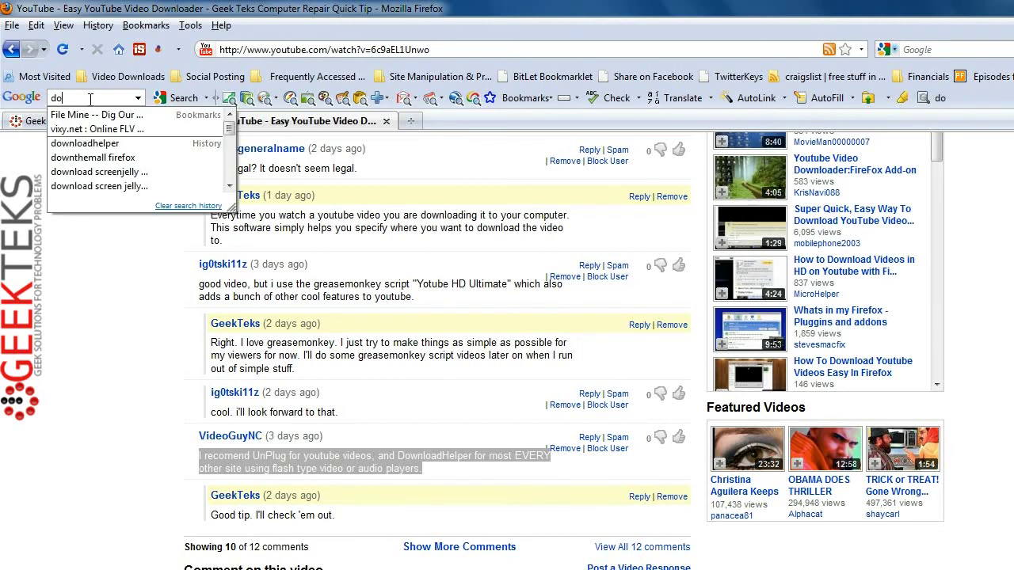
type("wnloadh")
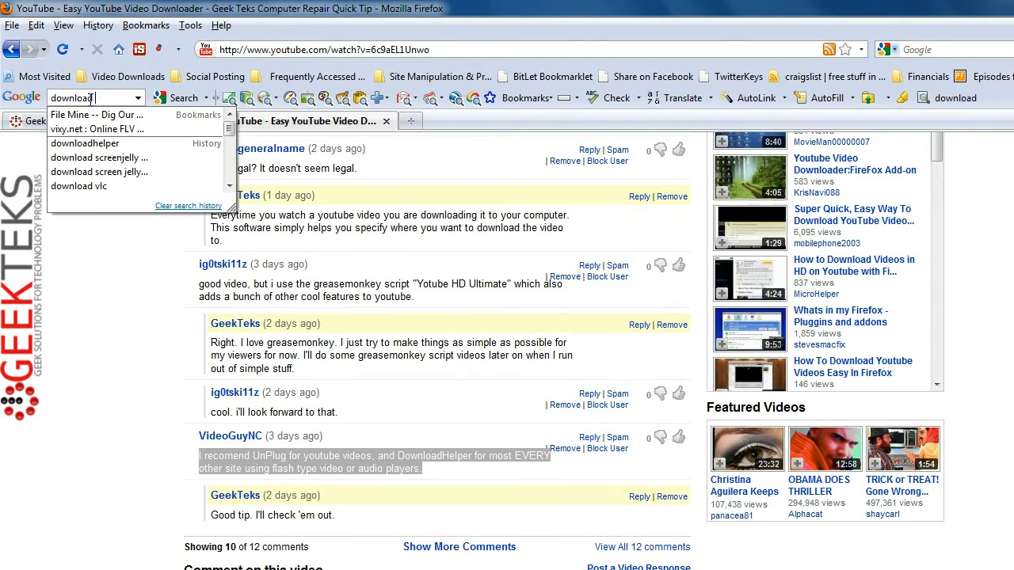
type("elper")
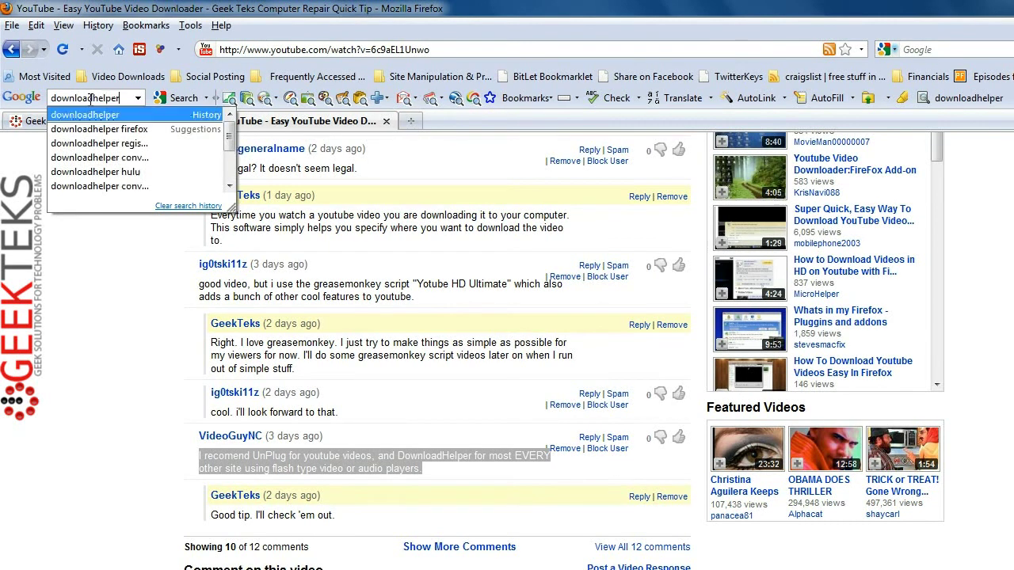
type(" fire")
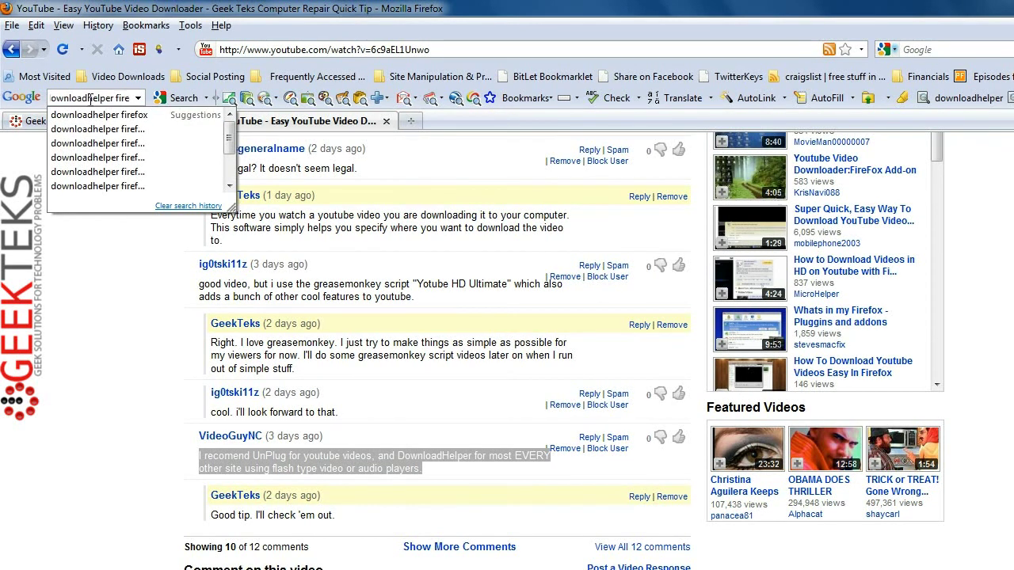
type("fox")
key("Return")
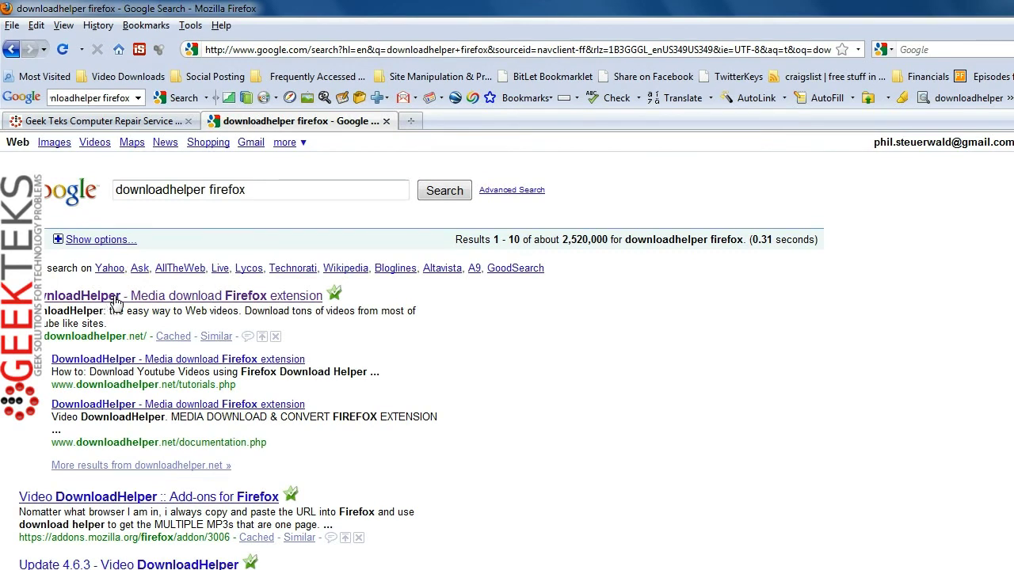
Step: Go from the downloadhelper.net result to its install page and choose Add to Firefox
left_click(116, 301)
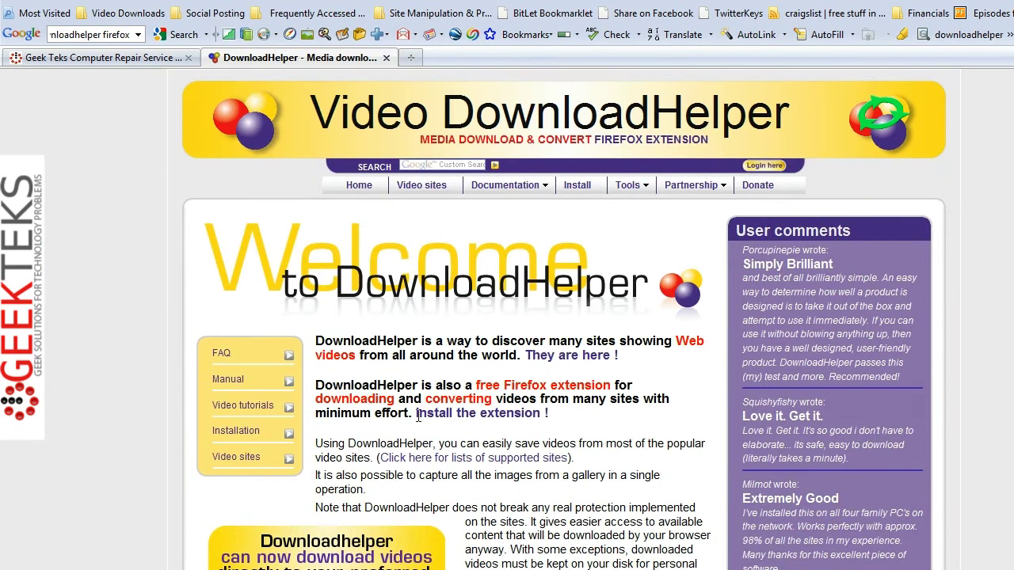
left_click(450, 418)
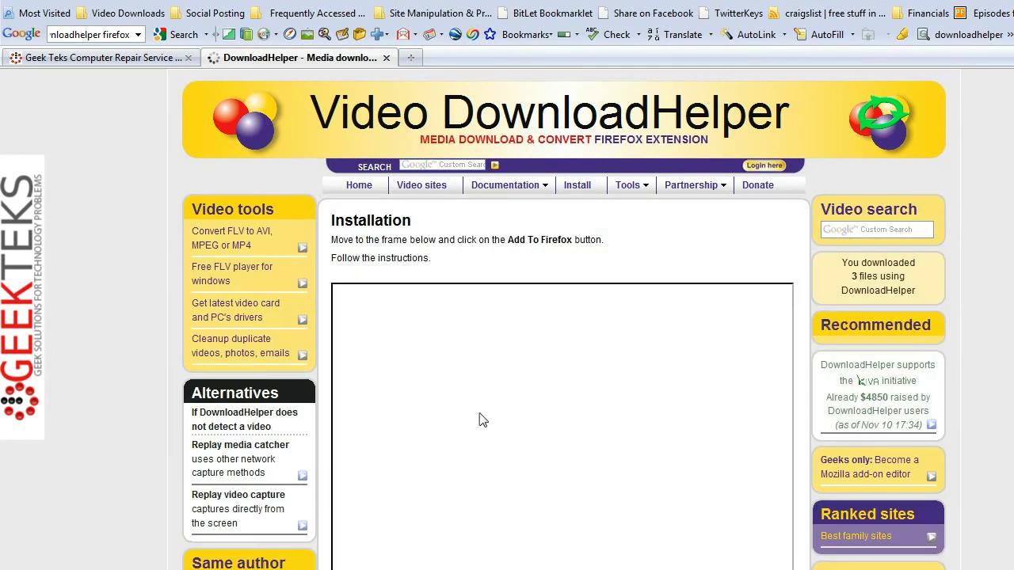
scroll(594, 420, "down", 6)
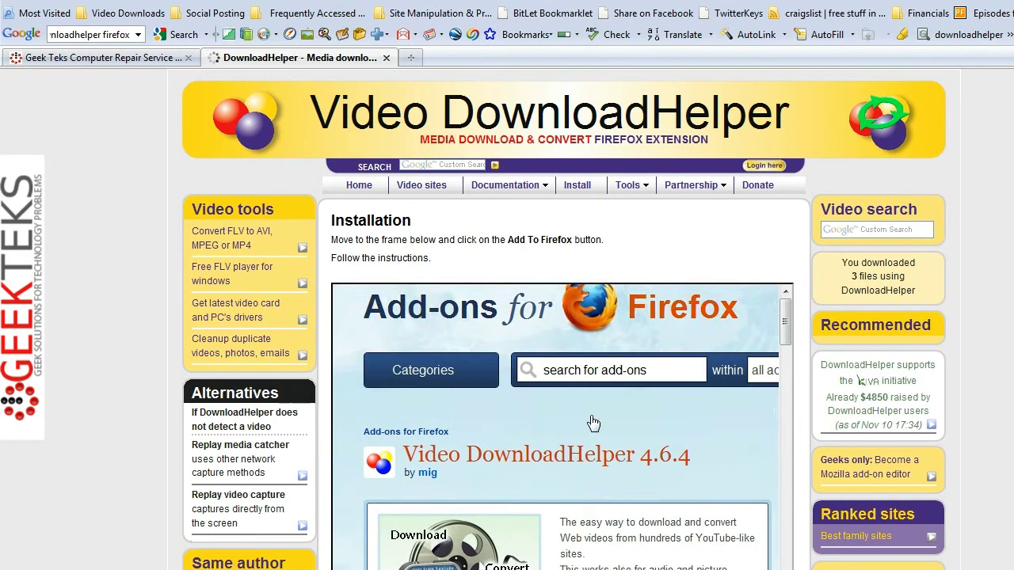
left_click(620, 414)
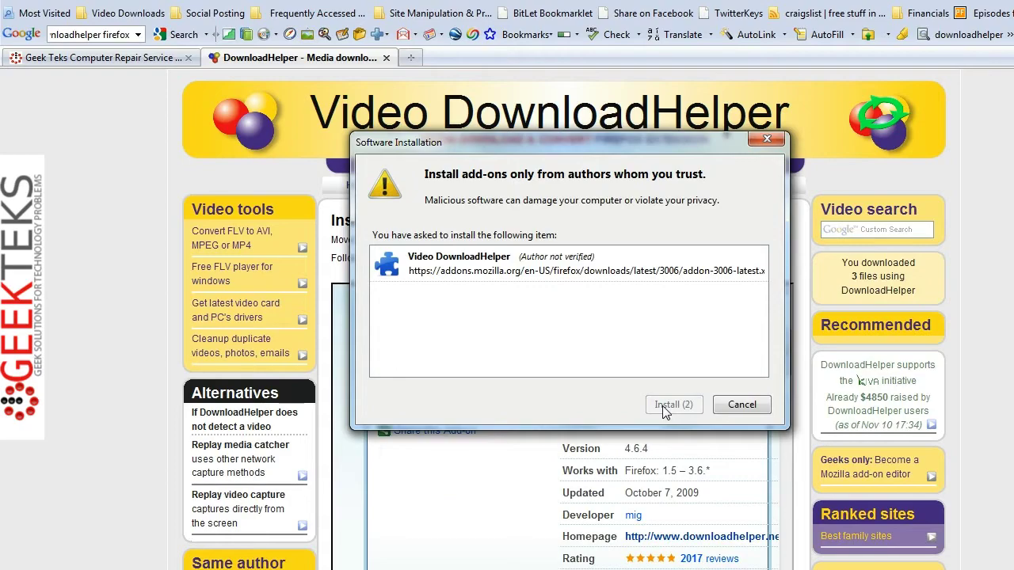
Step: Cancel the Software Installation prompt and load youtube.com in the address bar
left_click(729, 406)
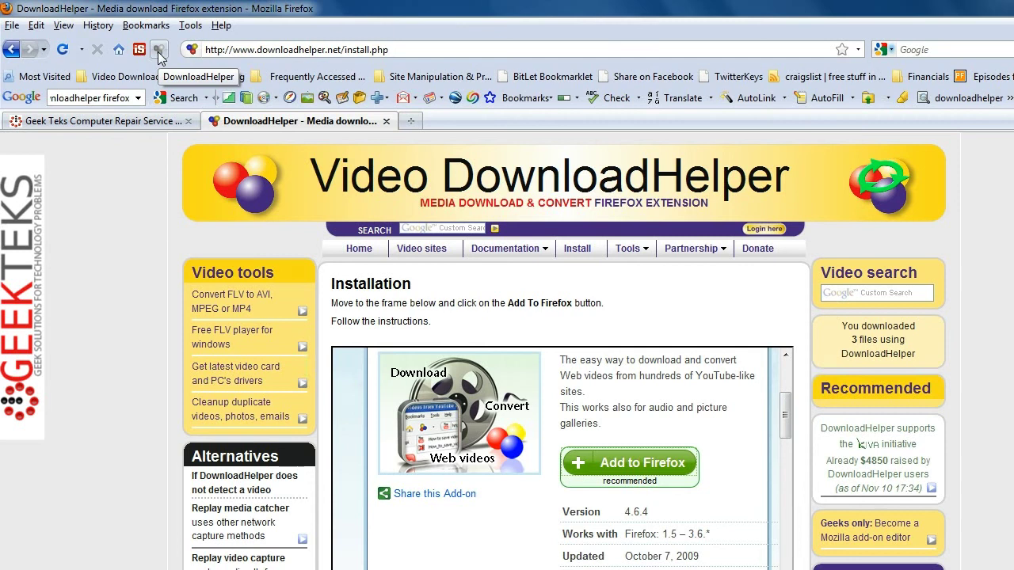
left_click(239, 49)
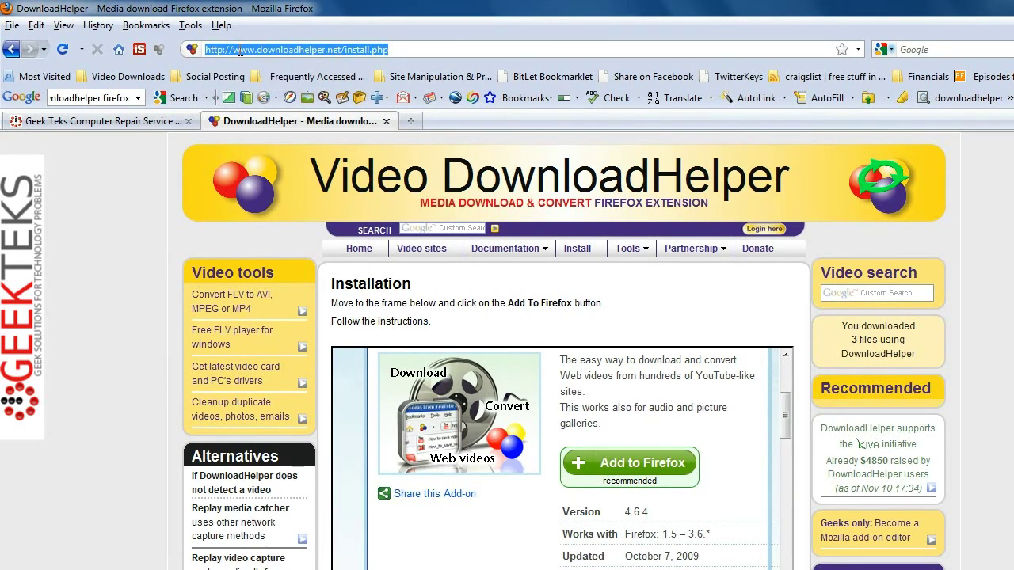
type("yout")
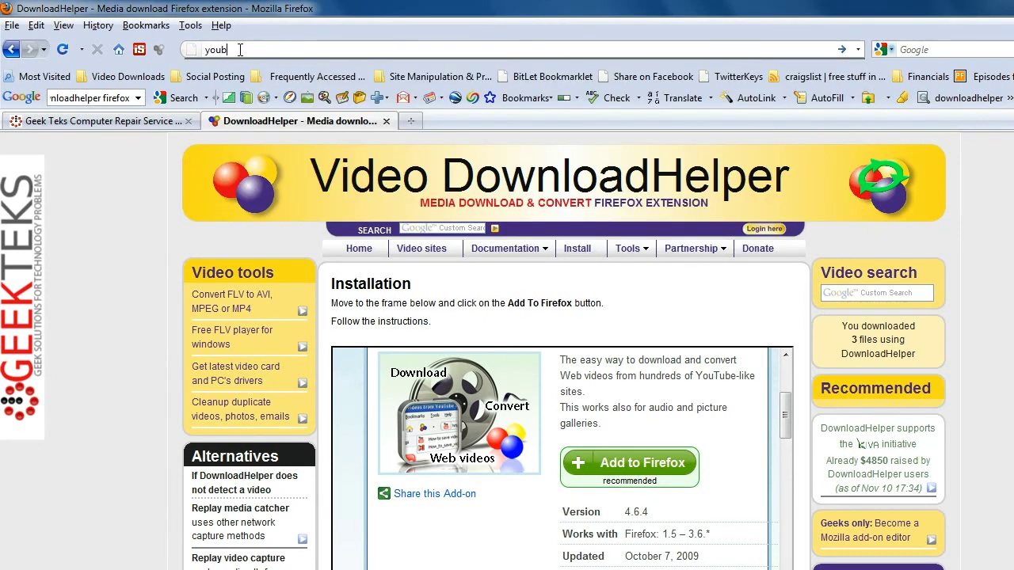
type("ube.co")
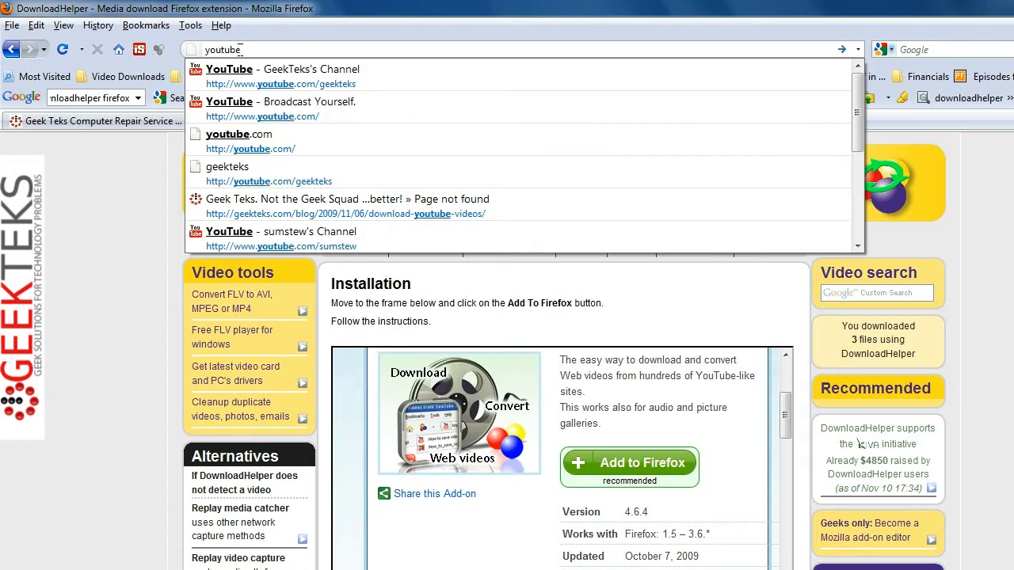
type("m")
key("Return")
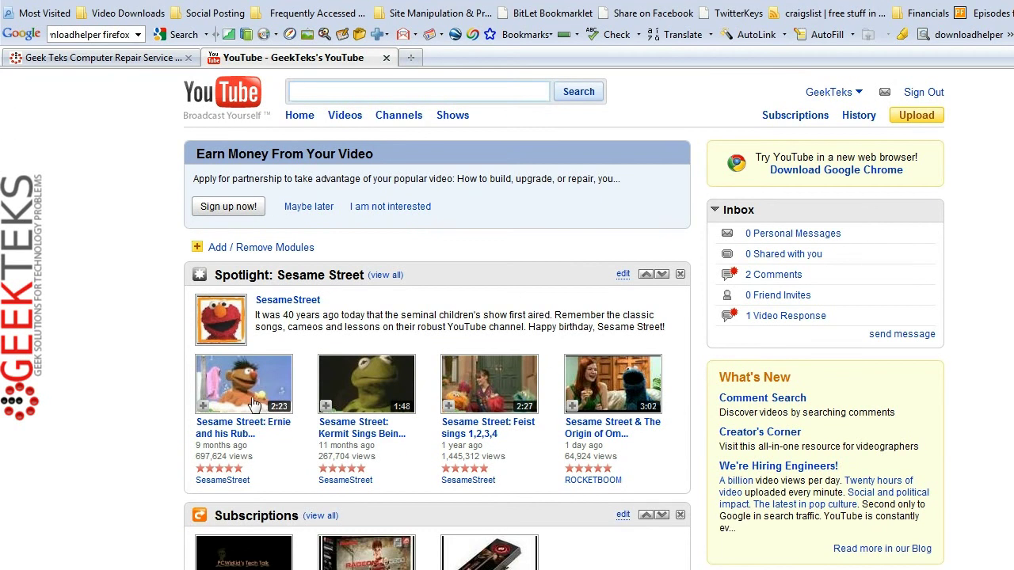
Step: Open and stop 'Ernie and his Rubber Duckie', then view and close DownloadHelper's download list
left_click(254, 403)
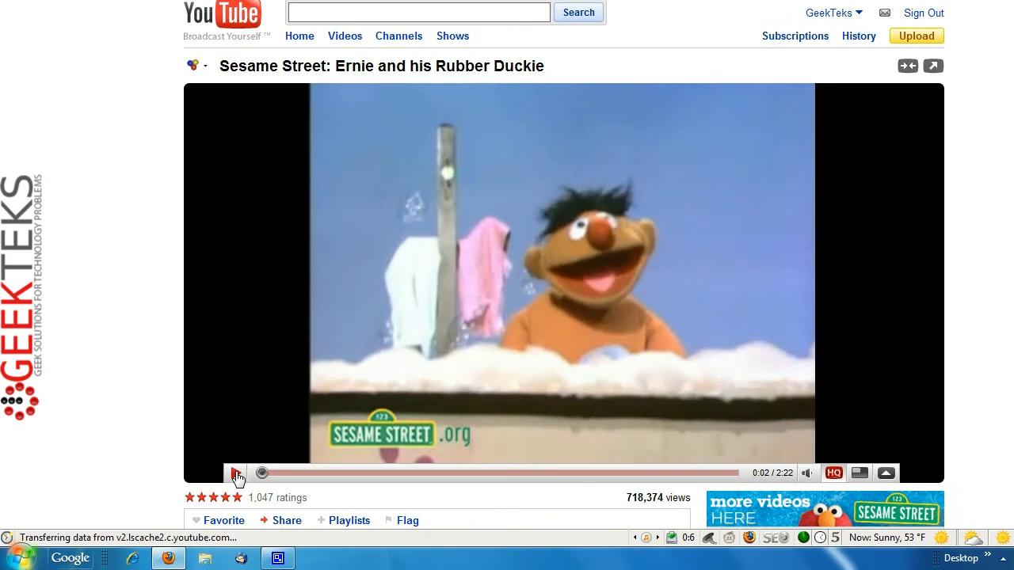
left_click(239, 508)
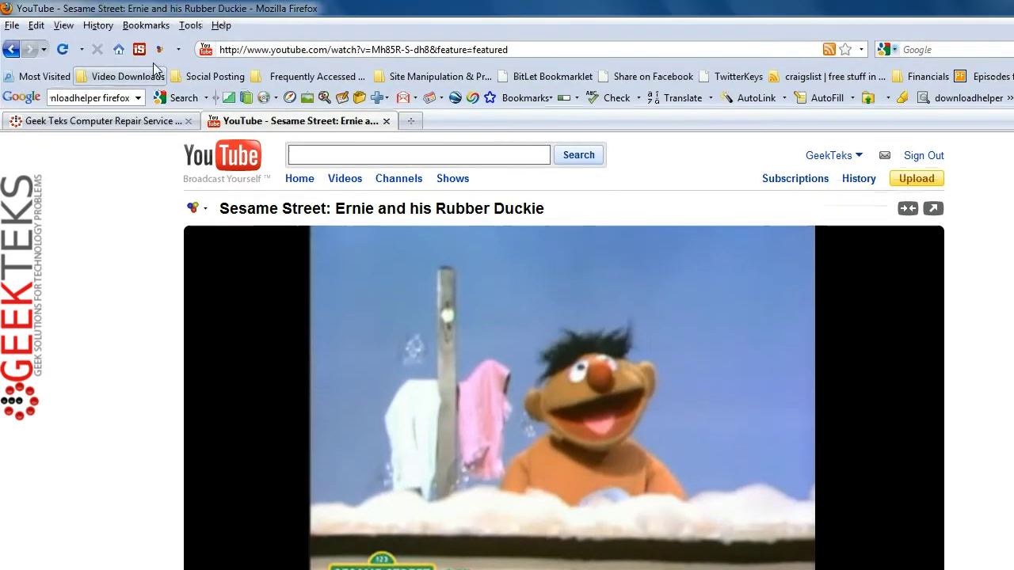
left_click(178, 50)
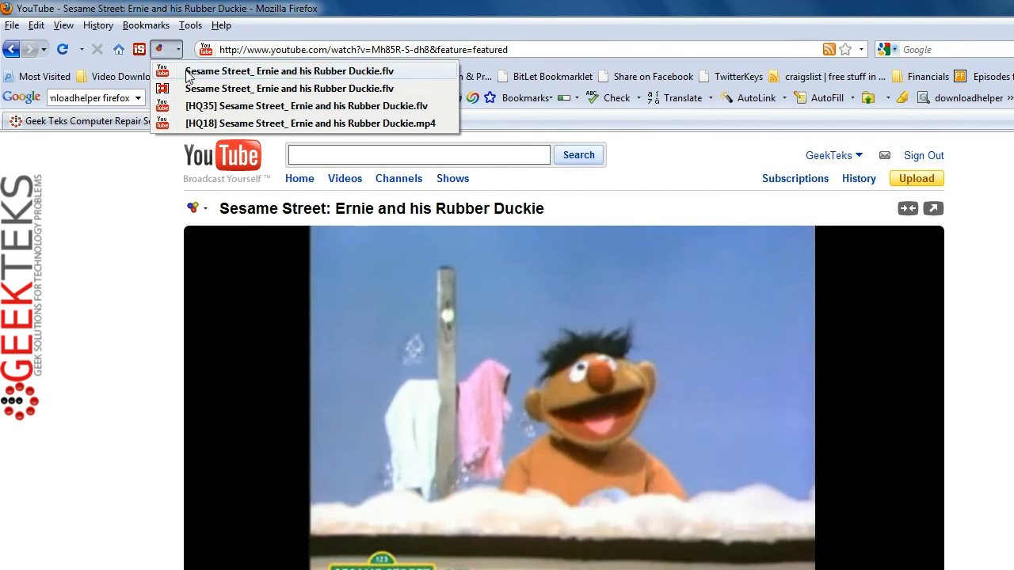
mouse_move(187, 71)
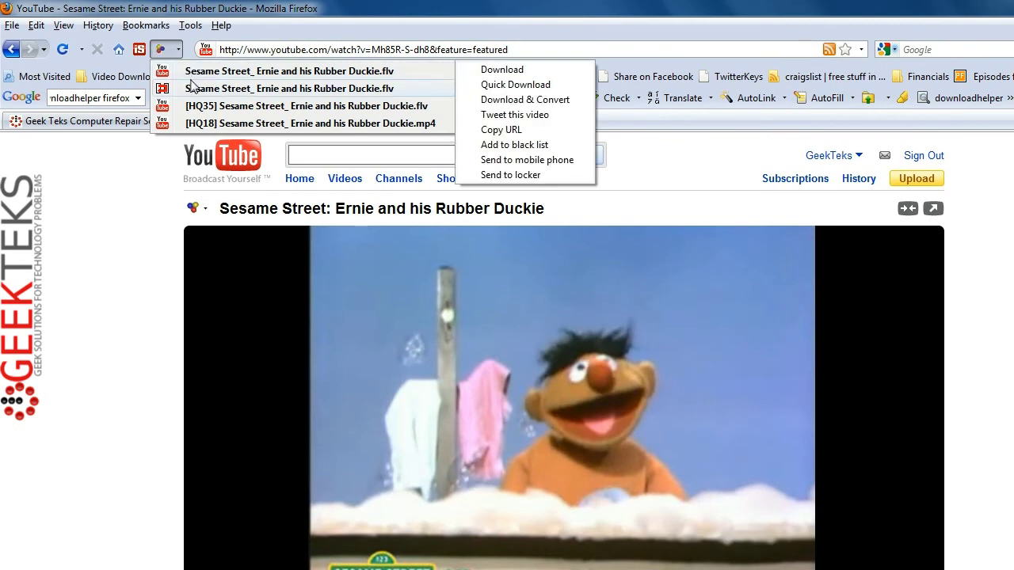
mouse_move(190, 89)
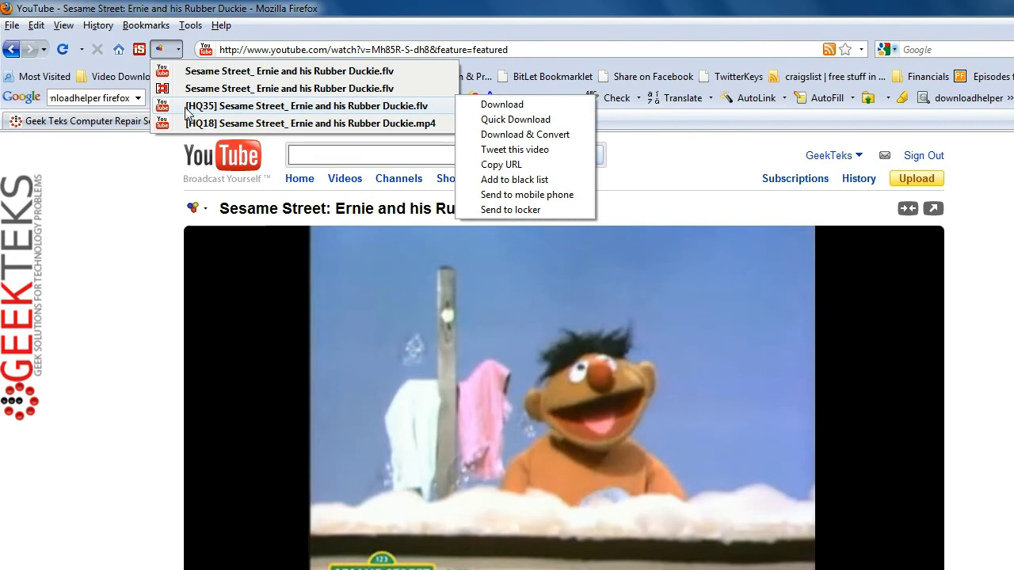
mouse_move(185, 128)
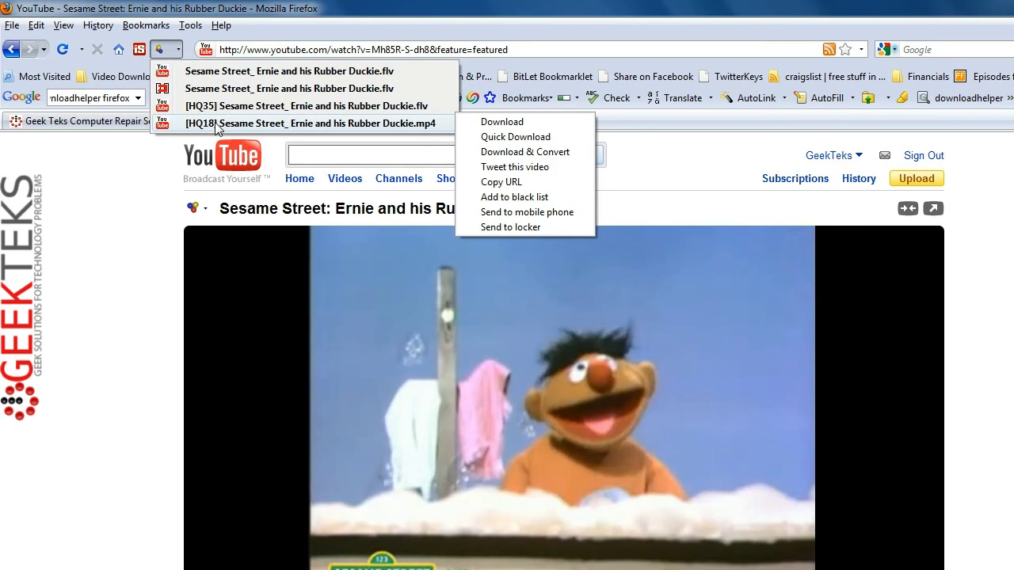
left_click(218, 129)
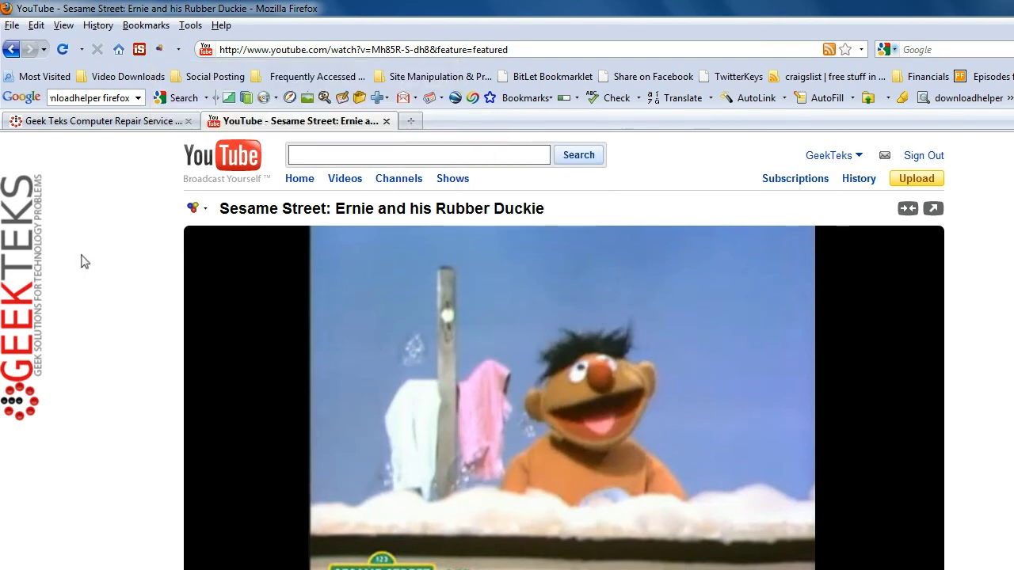
Step: Replace the toolbar search text with 'obama', fixing a typo, and run the search
left_click(104, 98)
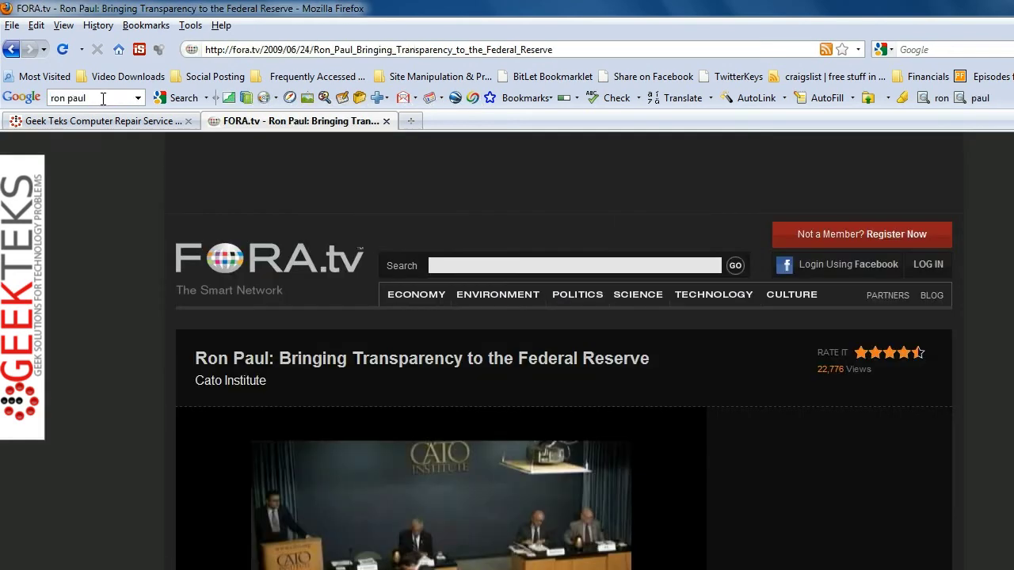
left_click(102, 98)
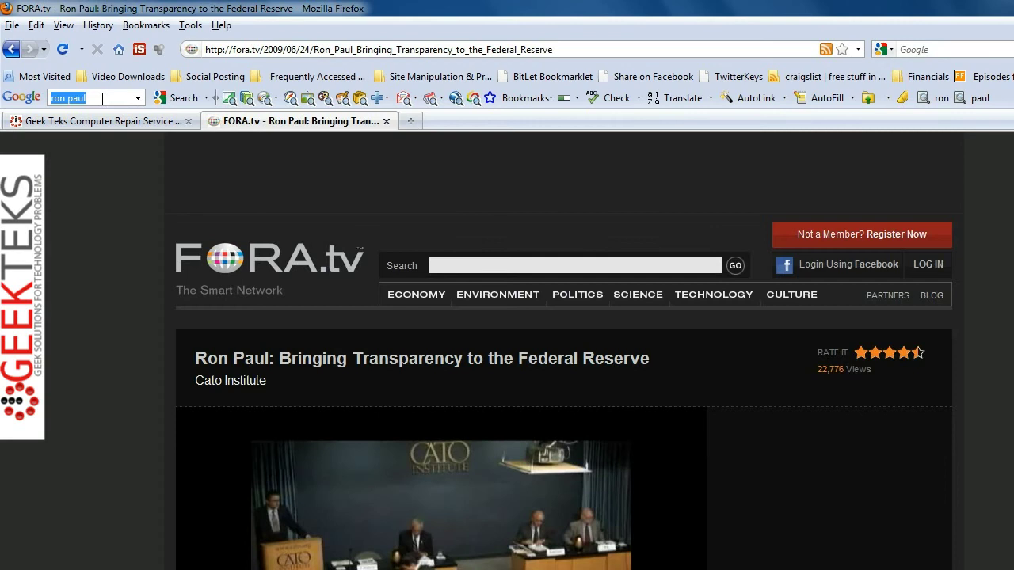
type("obo")
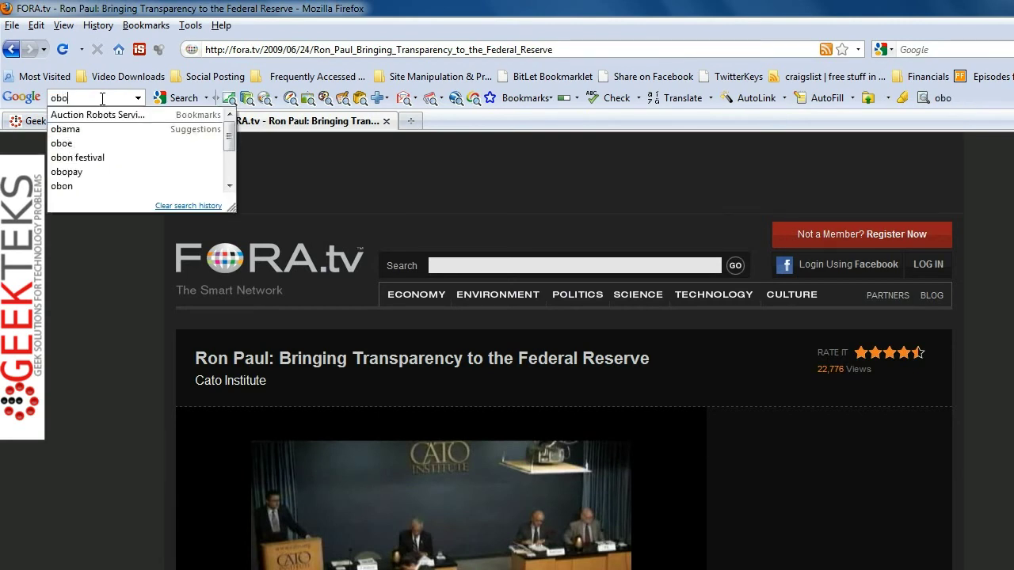
key("BackSpace")
type("am")
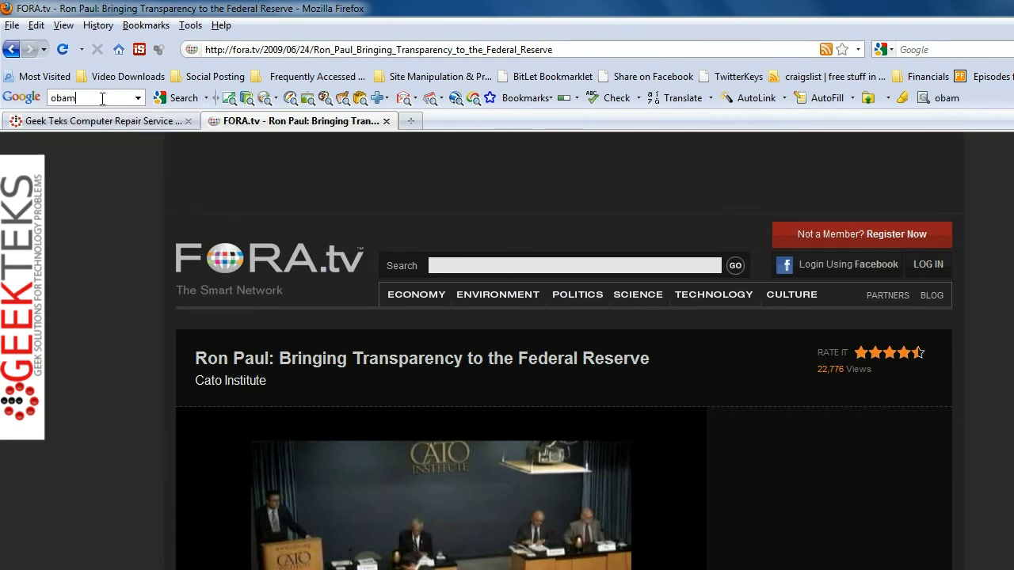
type("a")
key("Return")
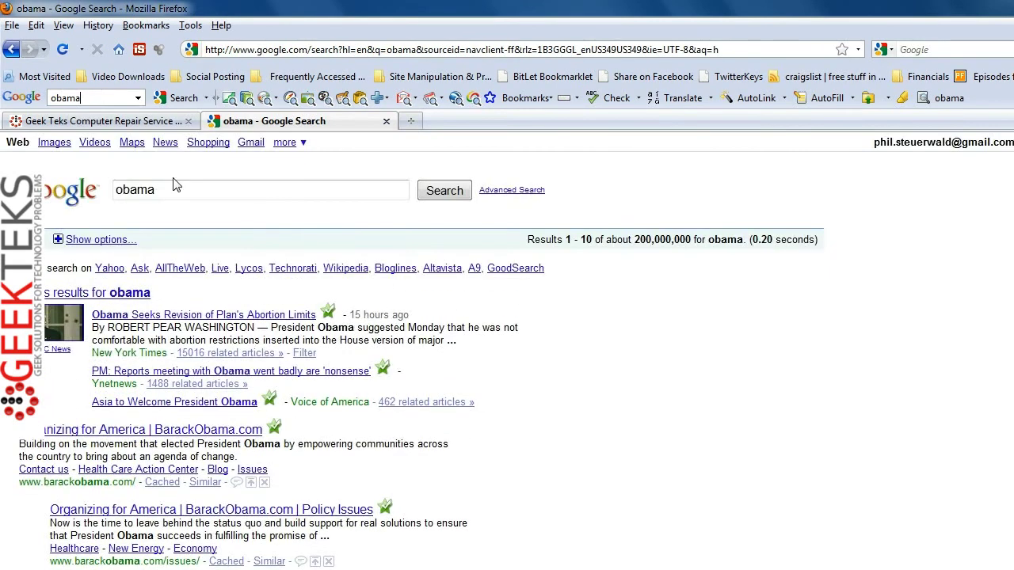
Step: Filter the obama results to Videos and open He's Barack Obama on JibJab
left_click(96, 142)
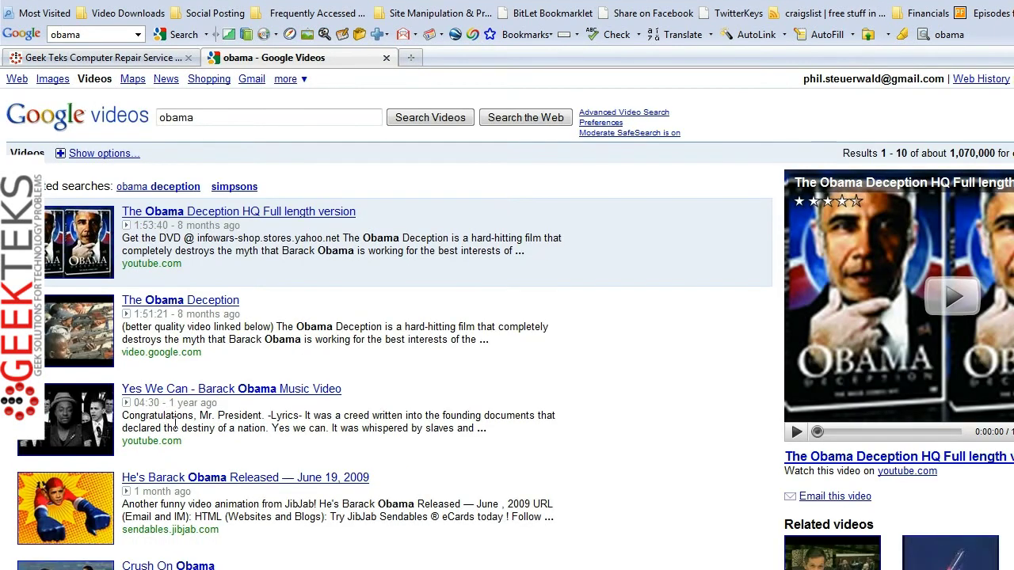
scroll(175, 422, "down", 3)
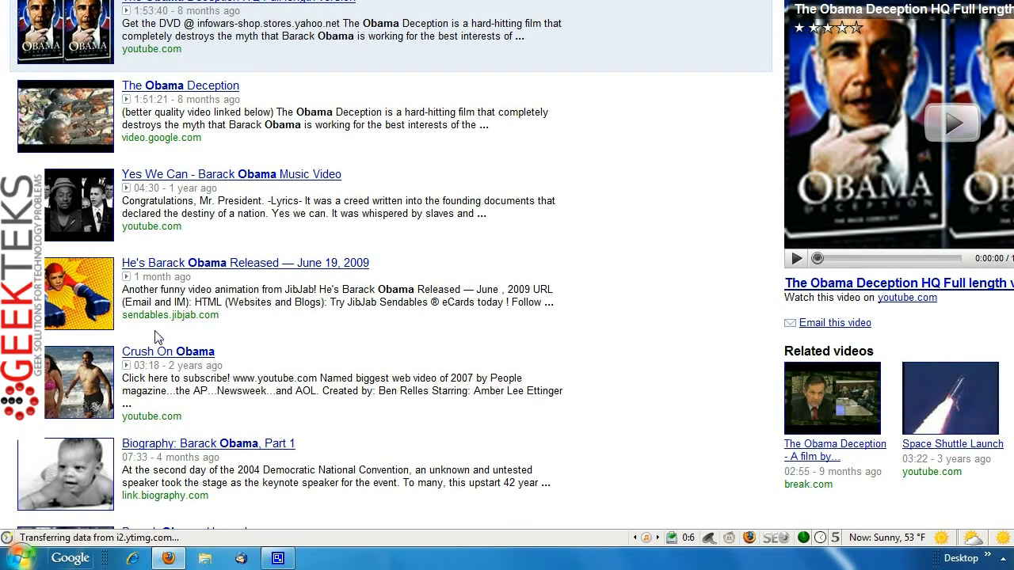
left_click(211, 264)
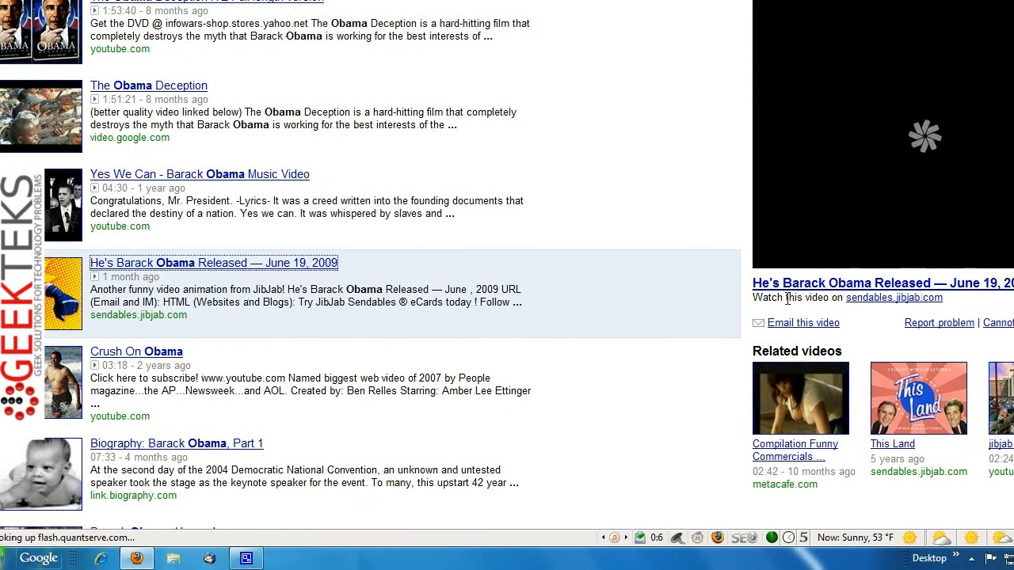
left_click(753, 285)
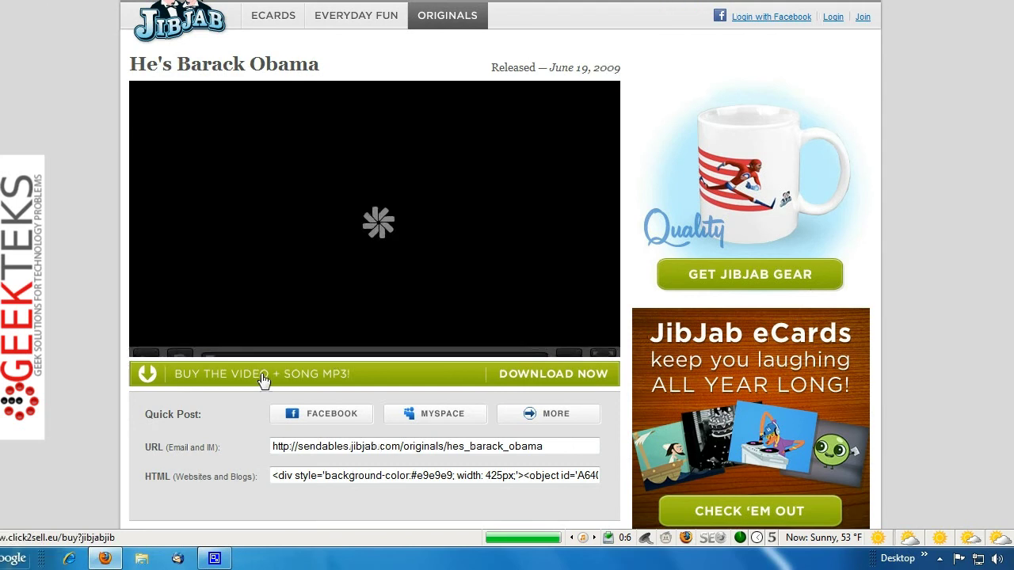
Step: Pause the video and show DownloadHelper's obama_feature.flv download entry
left_click(212, 348)
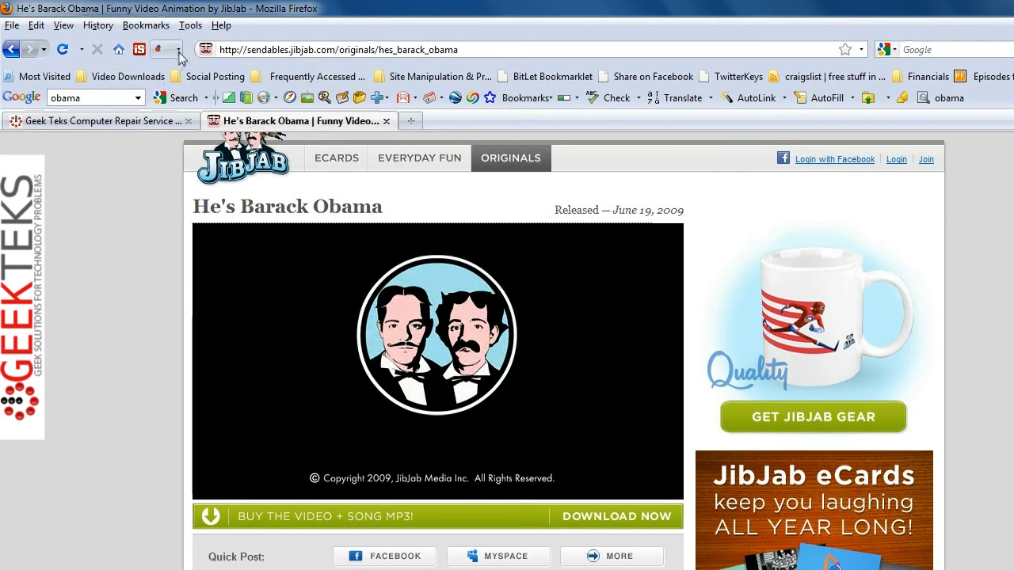
left_click(179, 50)
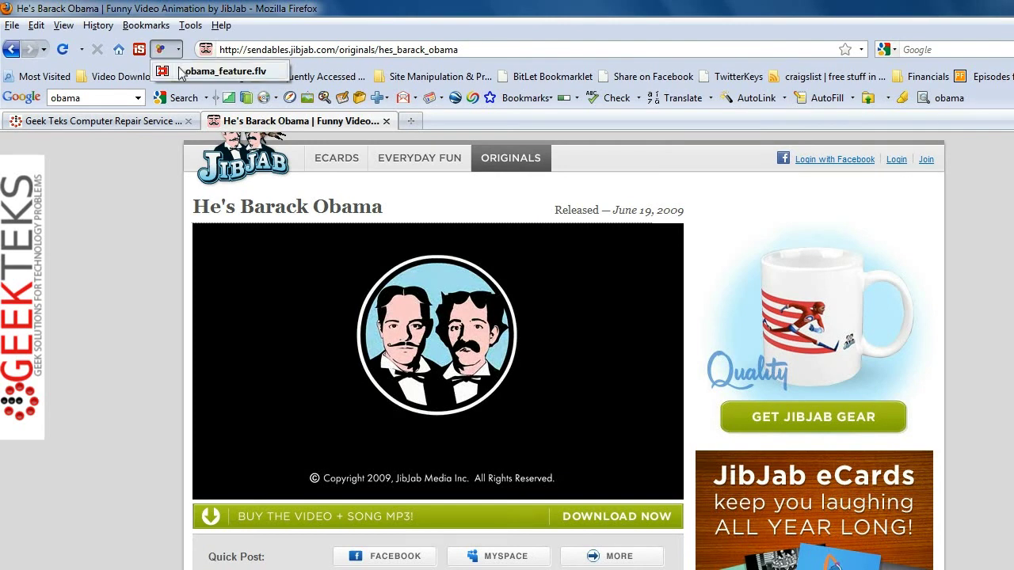
mouse_move(184, 74)
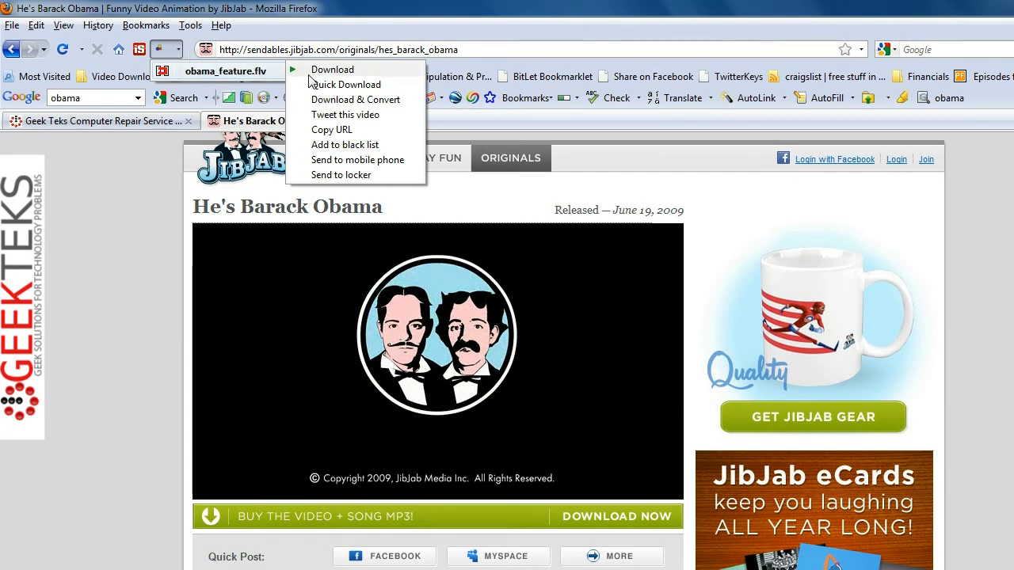
Step: Open Tools > DownloadHelper > Preferences and scroll the Capture network file extensions list
left_click(191, 25)
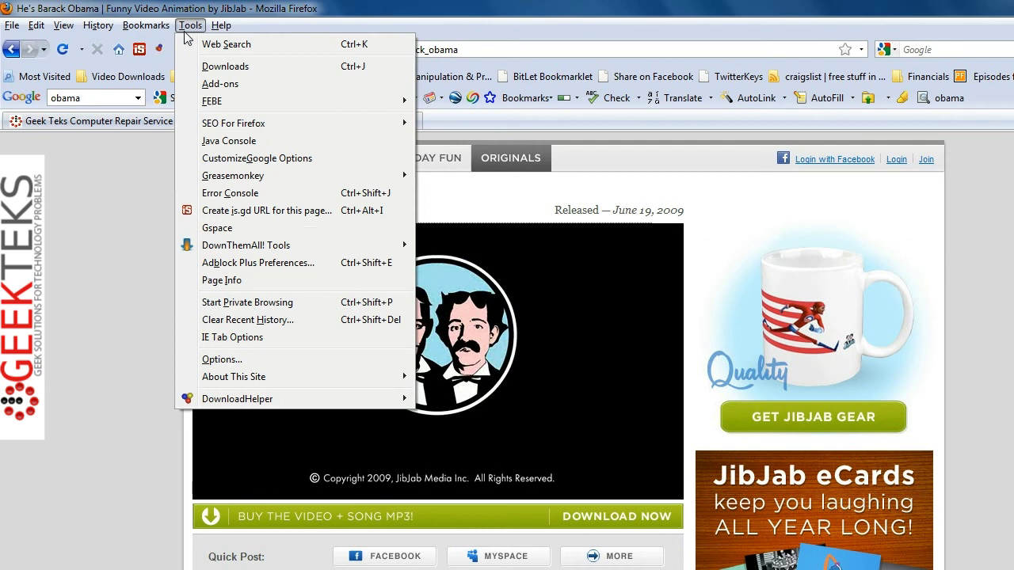
mouse_move(289, 401)
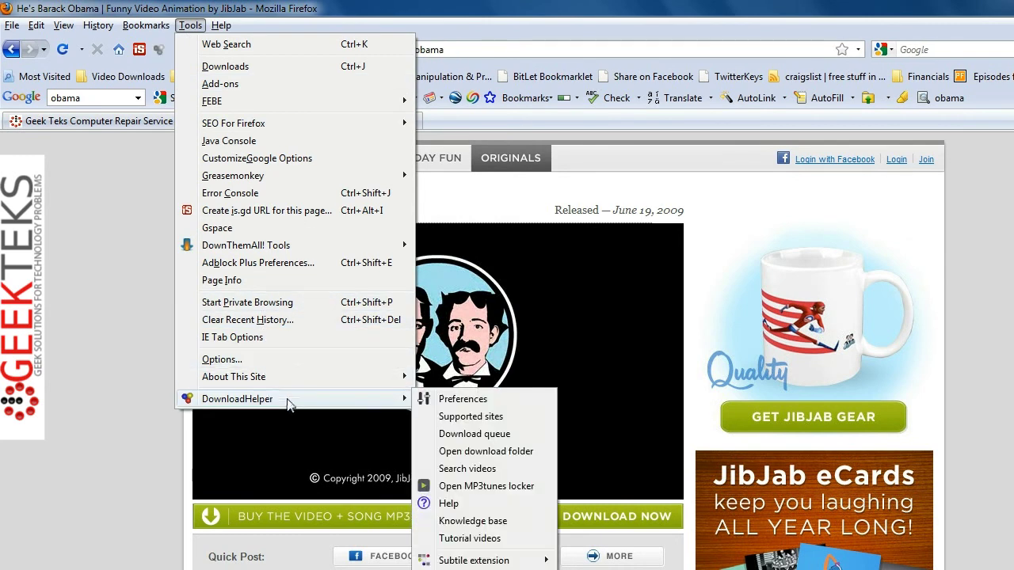
left_click(448, 401)
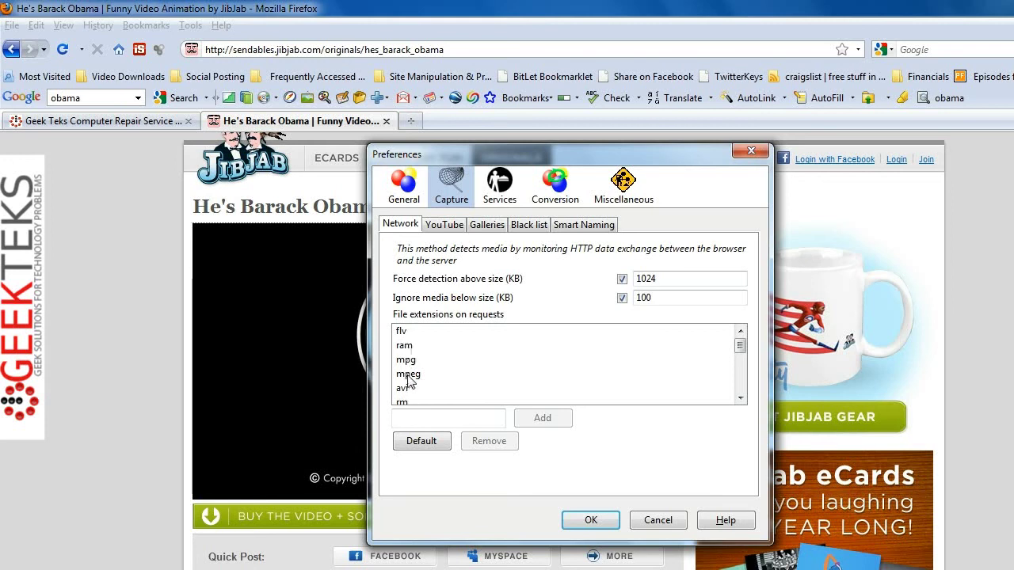
scroll(413, 380, "down", 1)
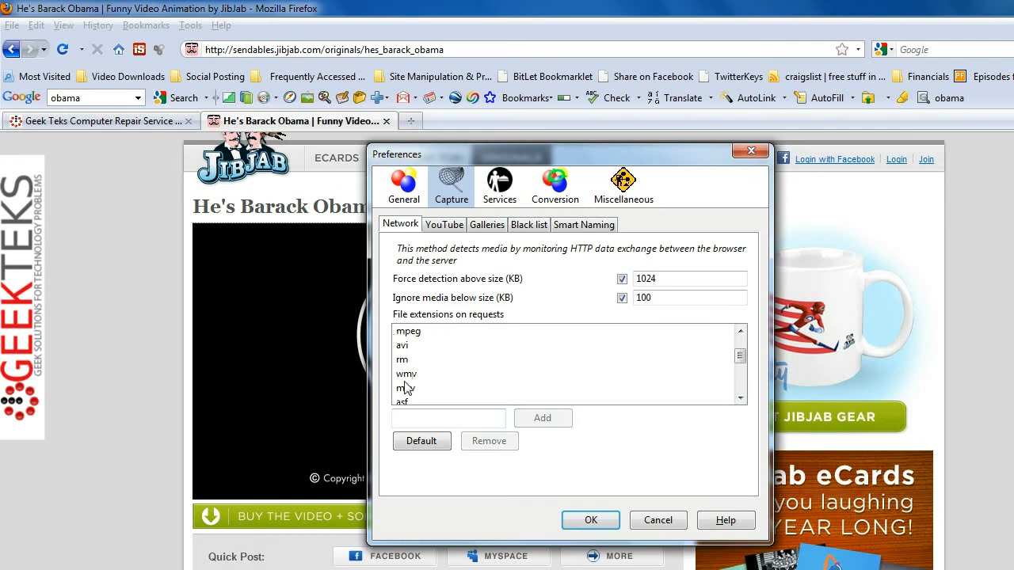
scroll(414, 381, "down", 1)
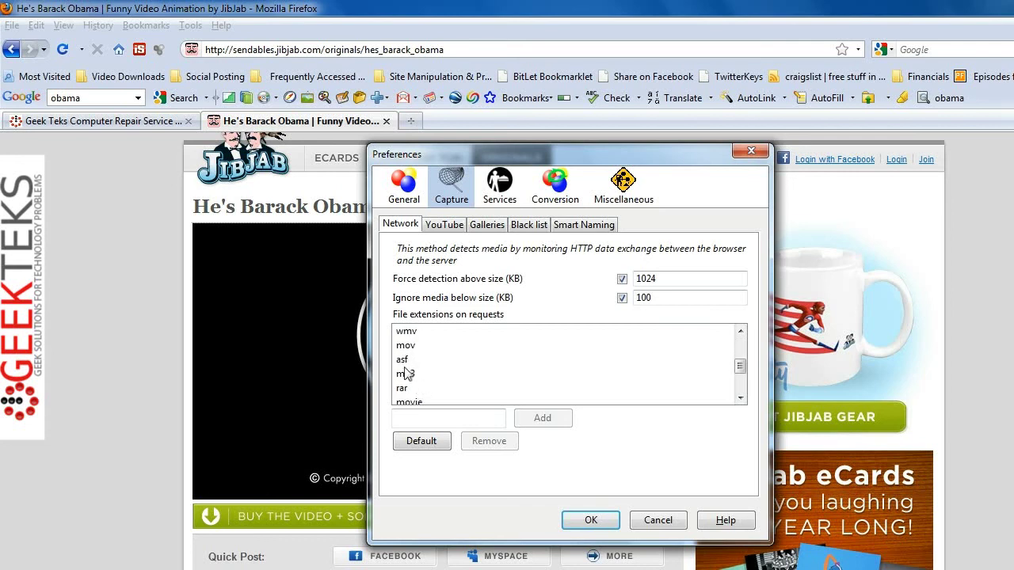
scroll(422, 373, "down", 1)
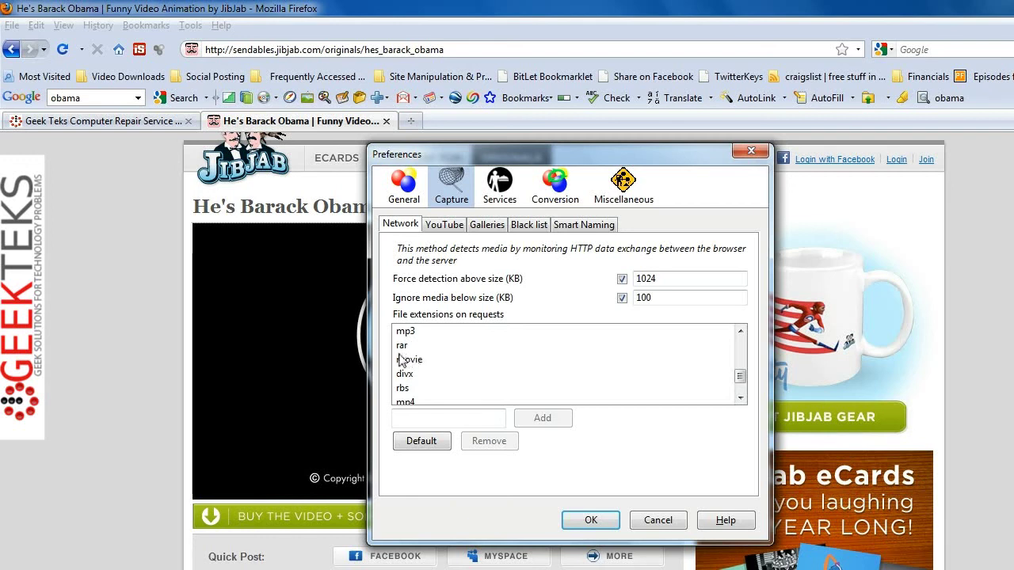
scroll(416, 360, "down", 1)
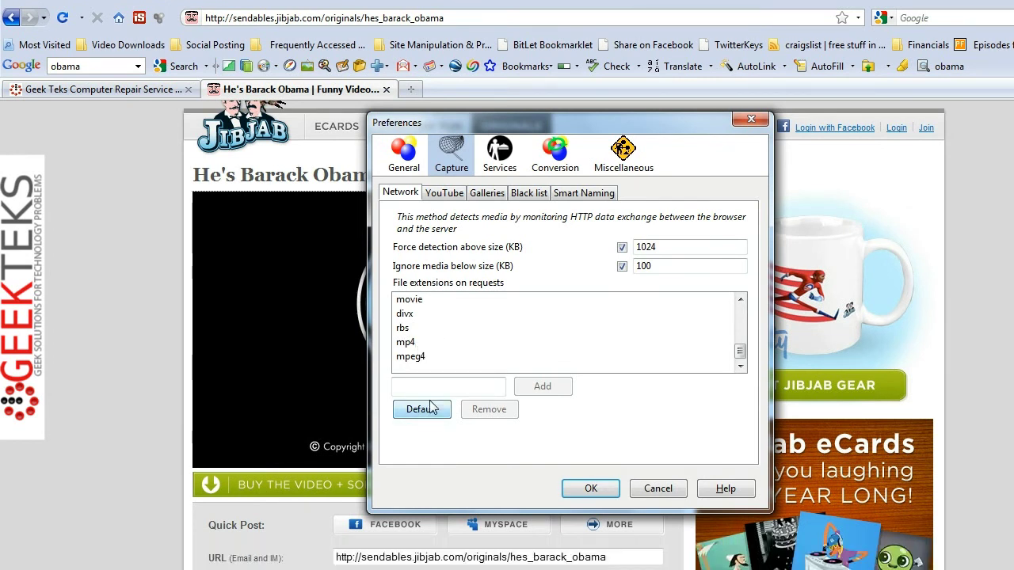
Step: Type 'pdf' into the extension field and add it to the detected extensions
left_click(420, 418)
type("pdf")
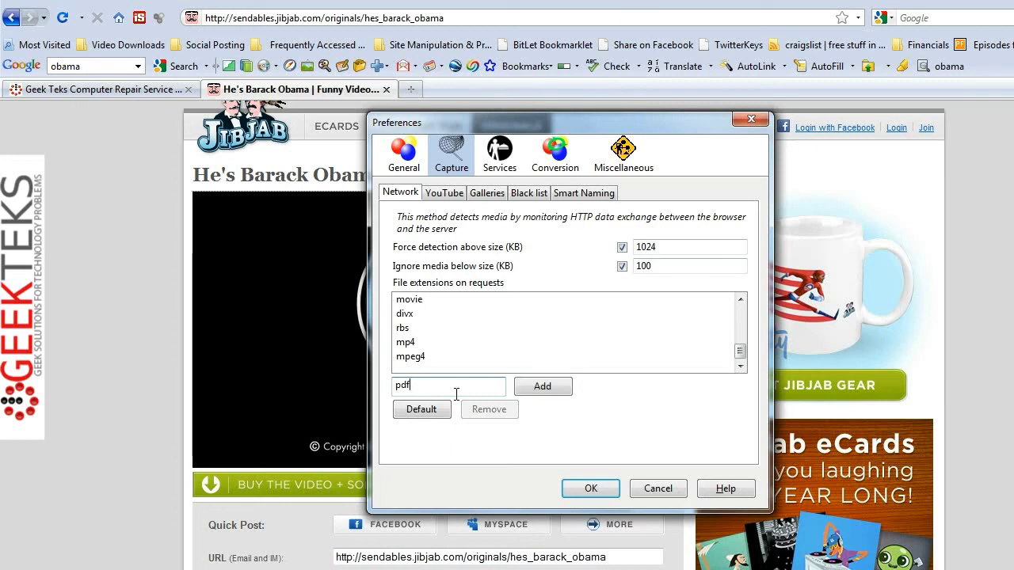
left_click(531, 395)
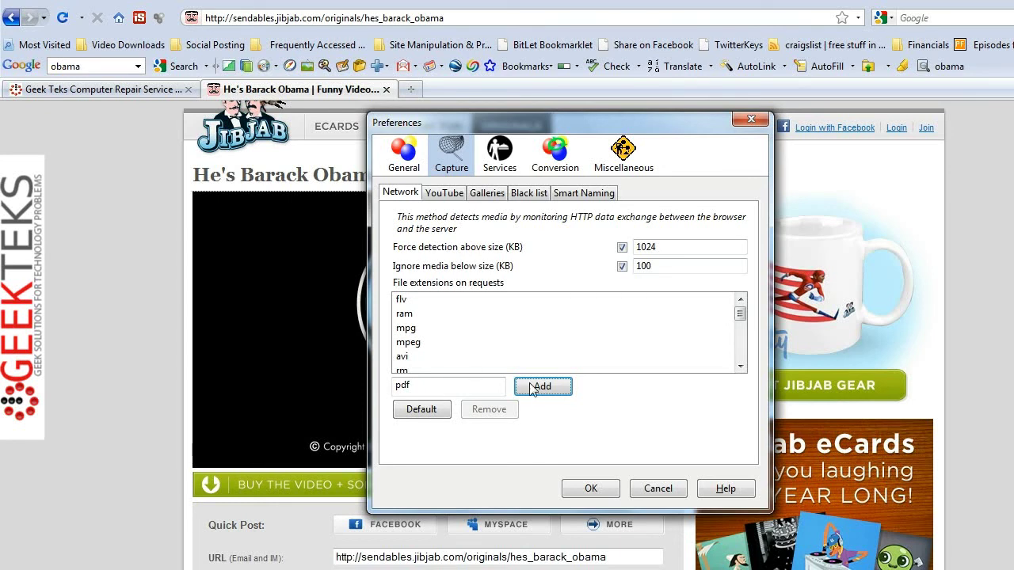
Step: Browse the YouTube, Gallery, Black list, Smart Naming and Services settings tabs
left_click(434, 196)
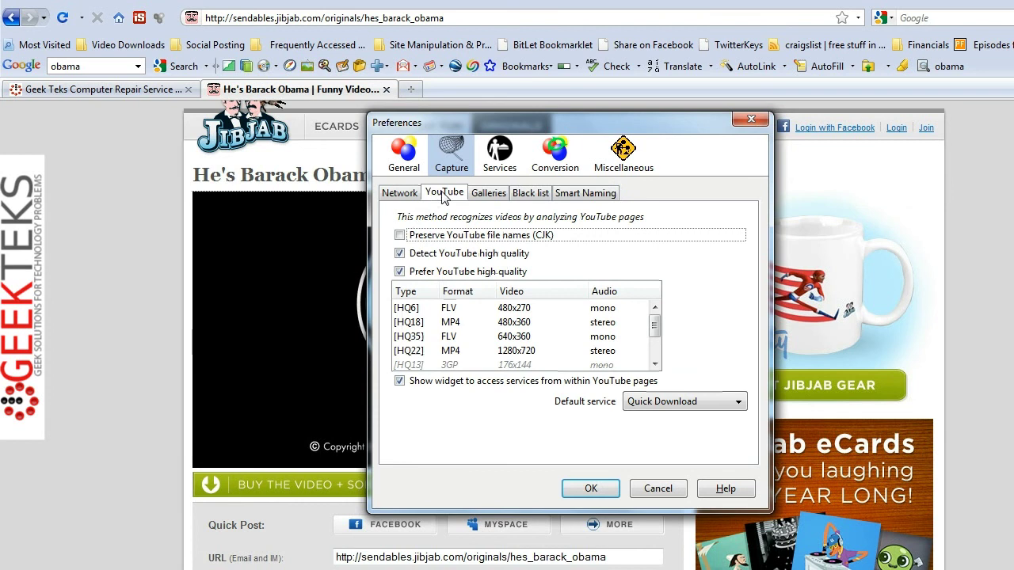
left_click(483, 197)
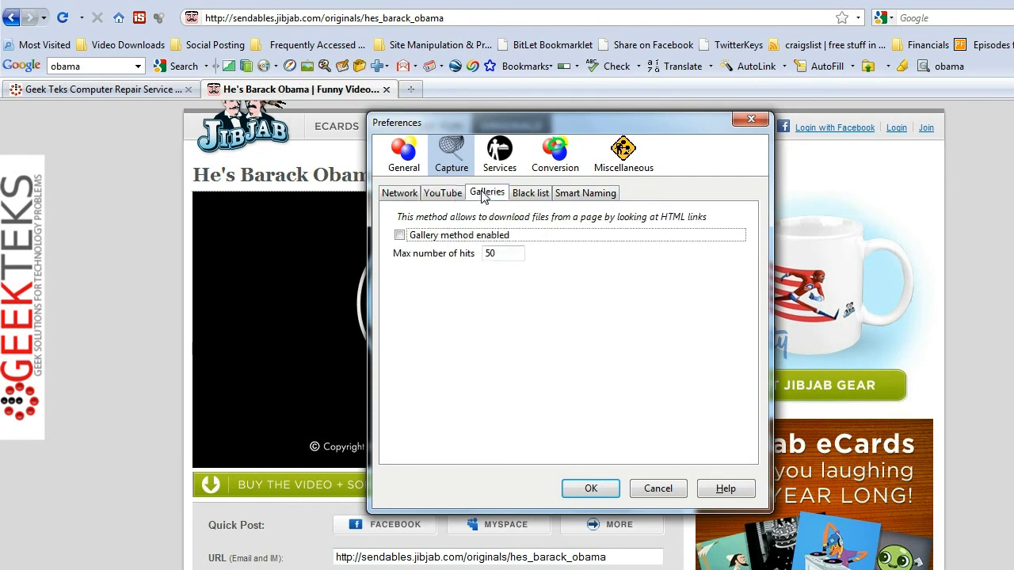
left_click(524, 196)
left_click(577, 197)
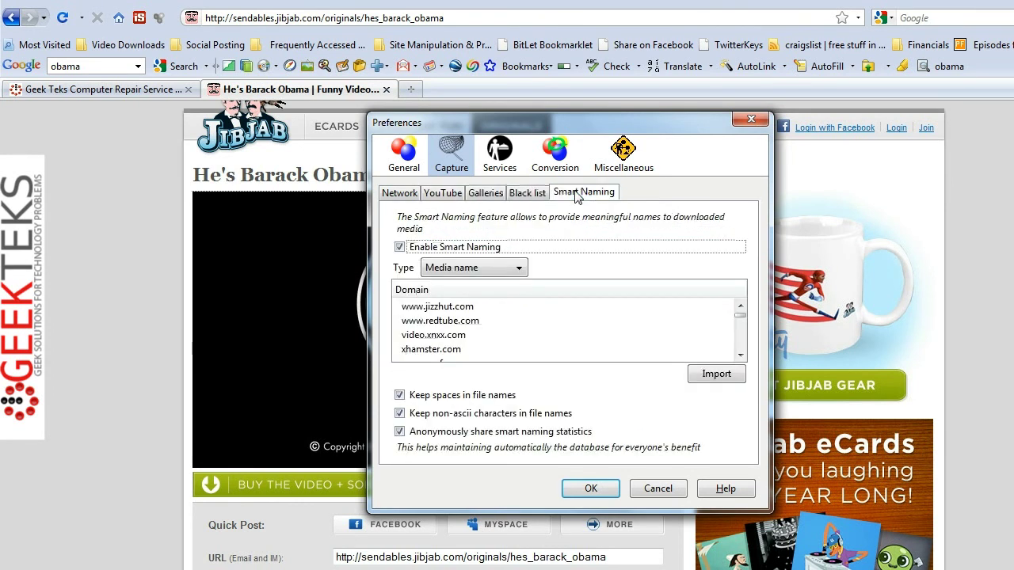
left_click(501, 168)
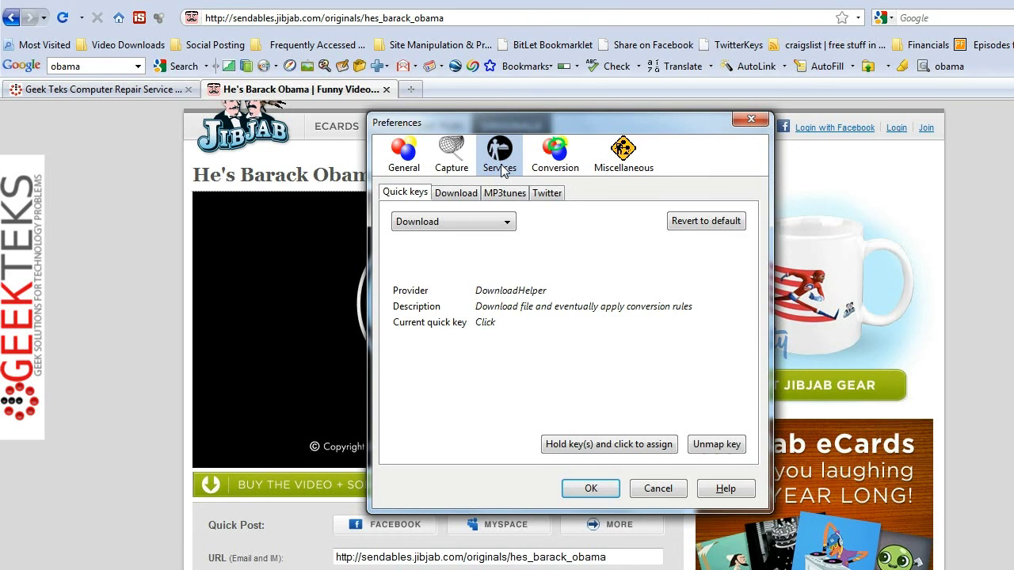
Step: On the Conversion tab, leave the Conversion enabled checkbox ticked
left_click(552, 161)
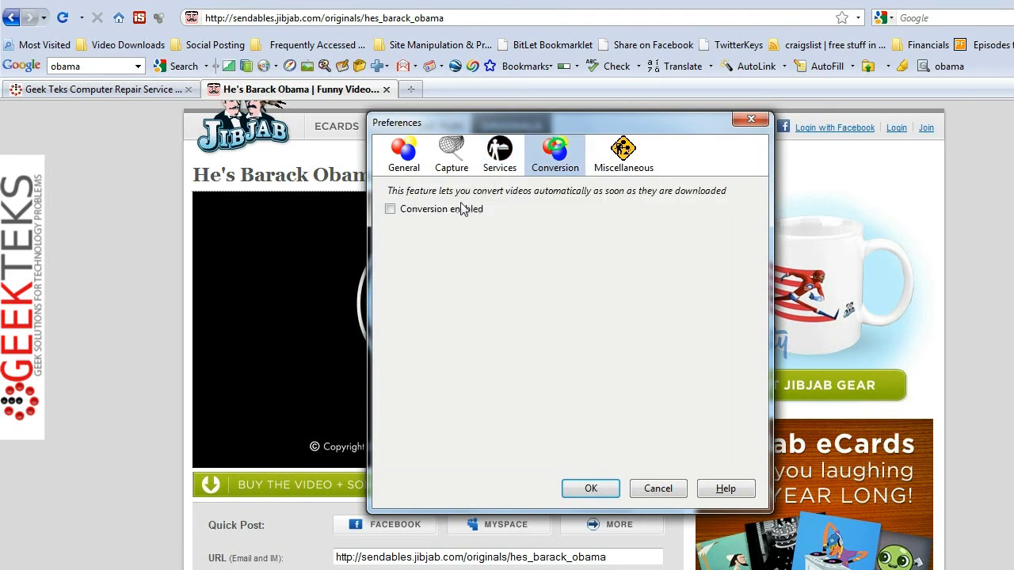
left_click(390, 210)
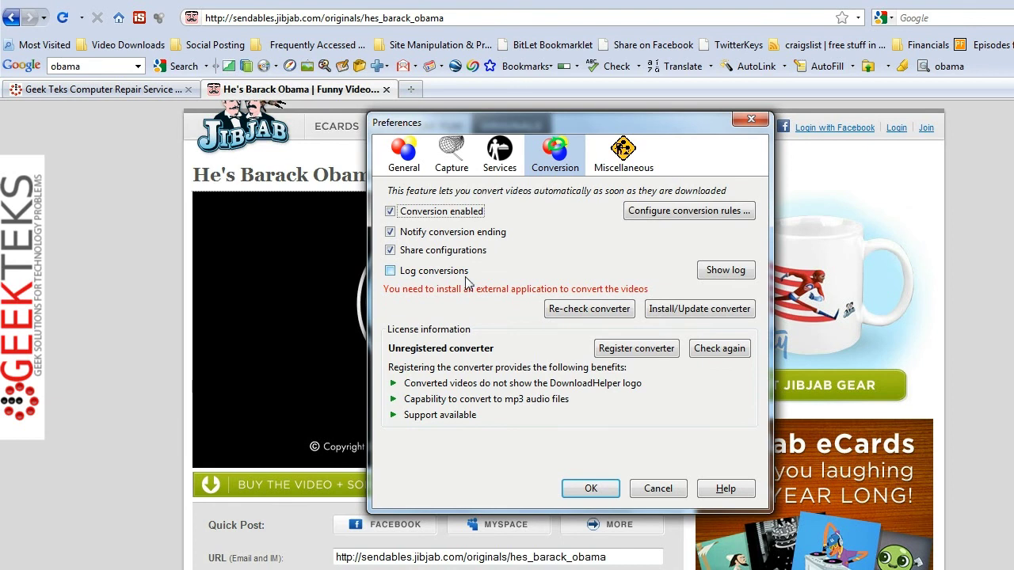
left_click(391, 212)
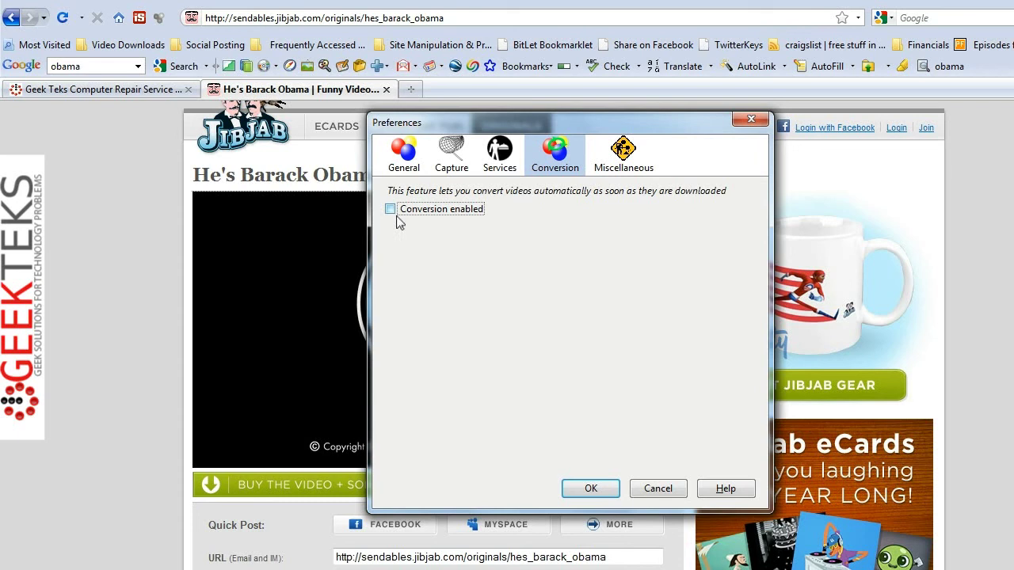
left_click(391, 211)
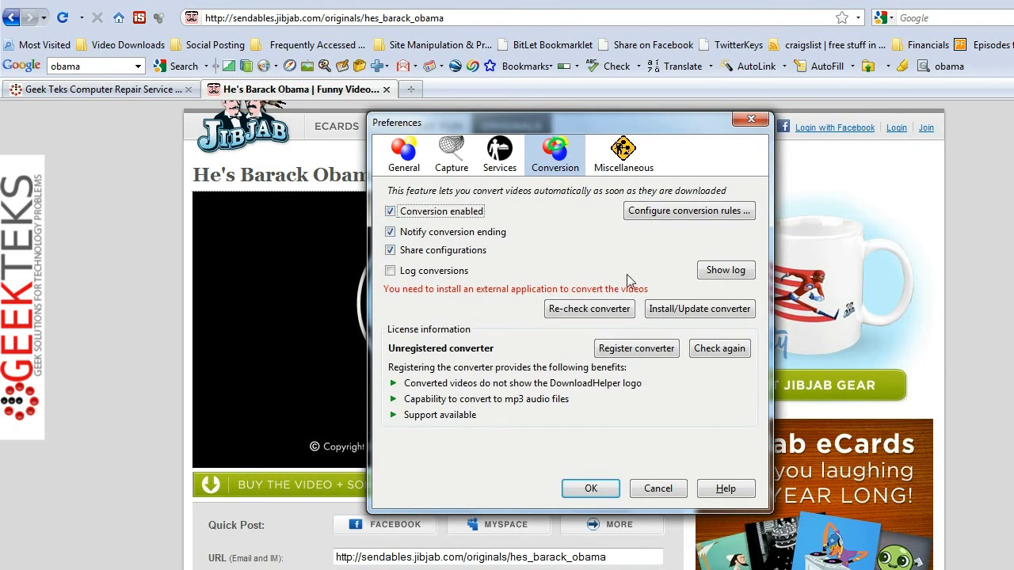
Step: Save ConvertHelperSetup.exe from the DownloadHelper converter page and run it from the downloads list
left_click(672, 309)
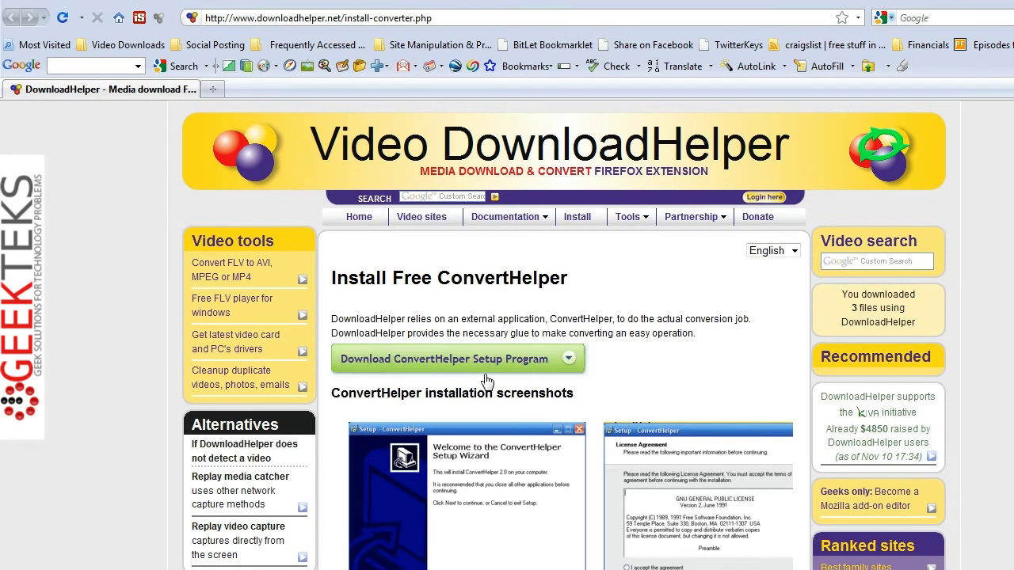
scroll(491, 372, "down", 1)
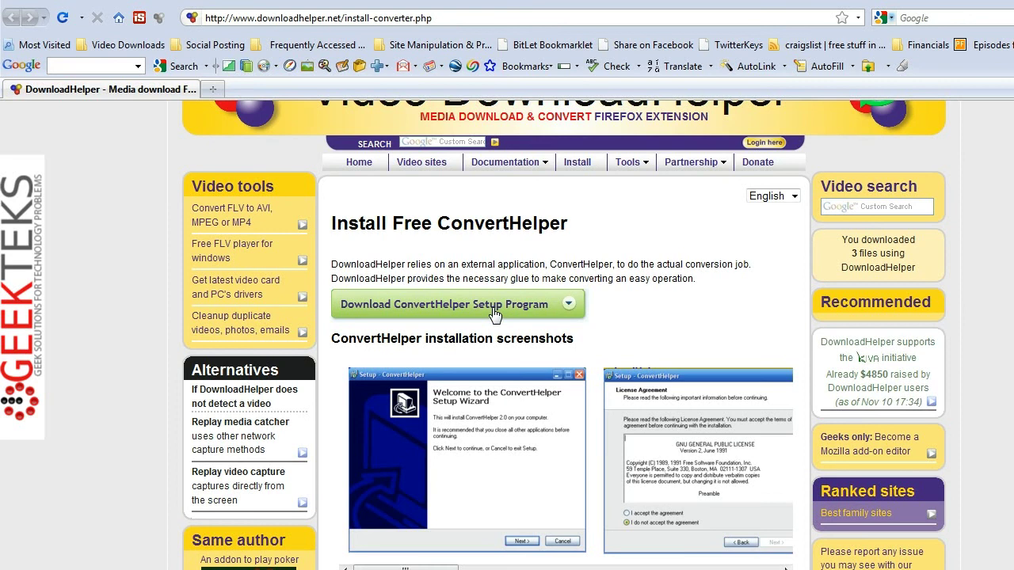
left_click(494, 314)
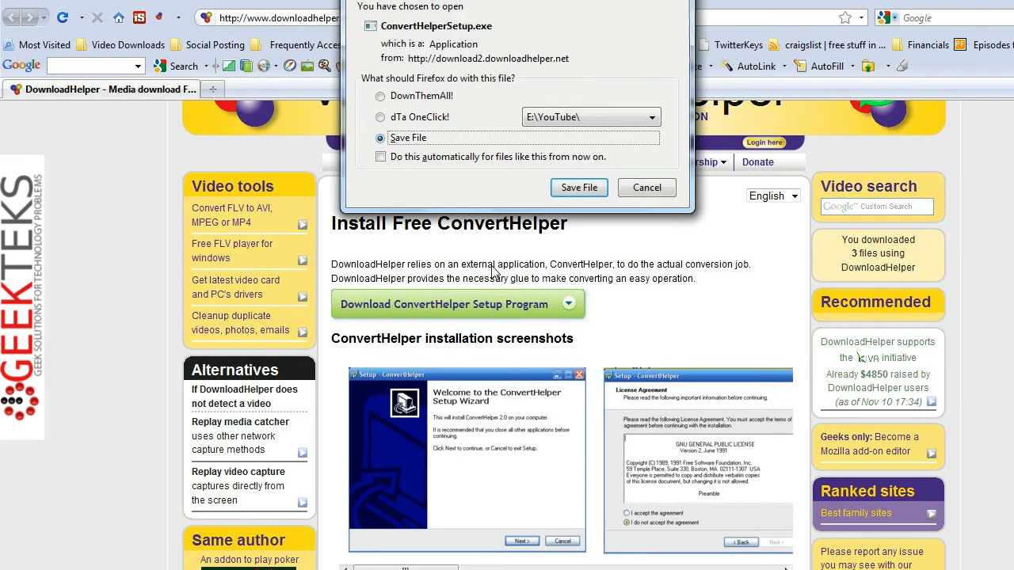
left_click(580, 191)
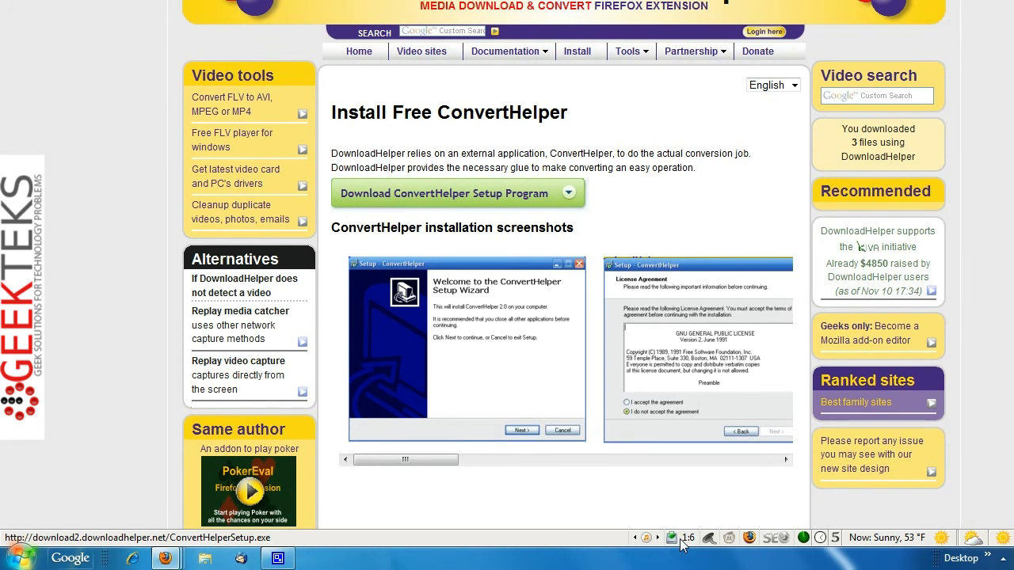
left_click(680, 540)
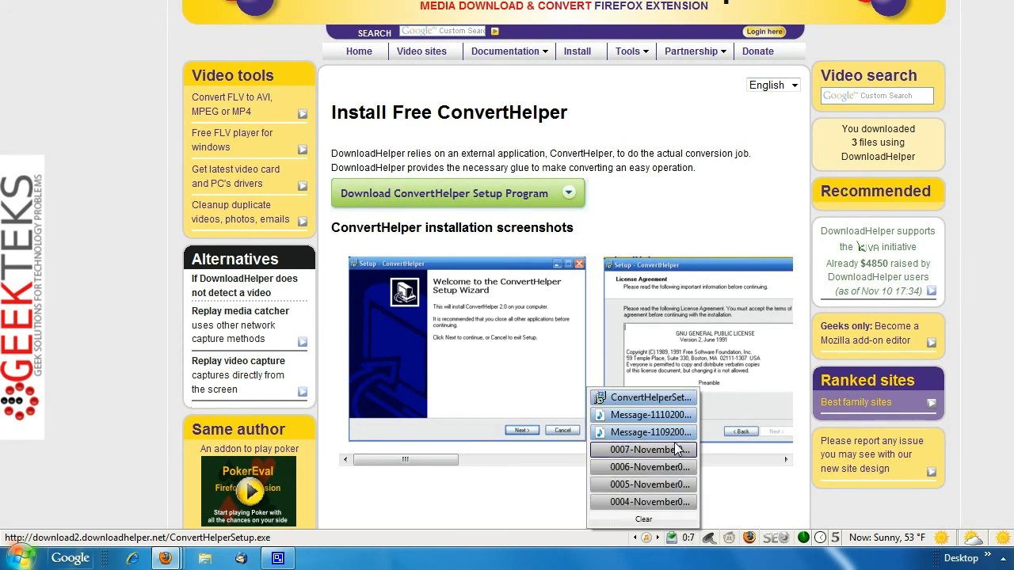
mouse_move(672, 403)
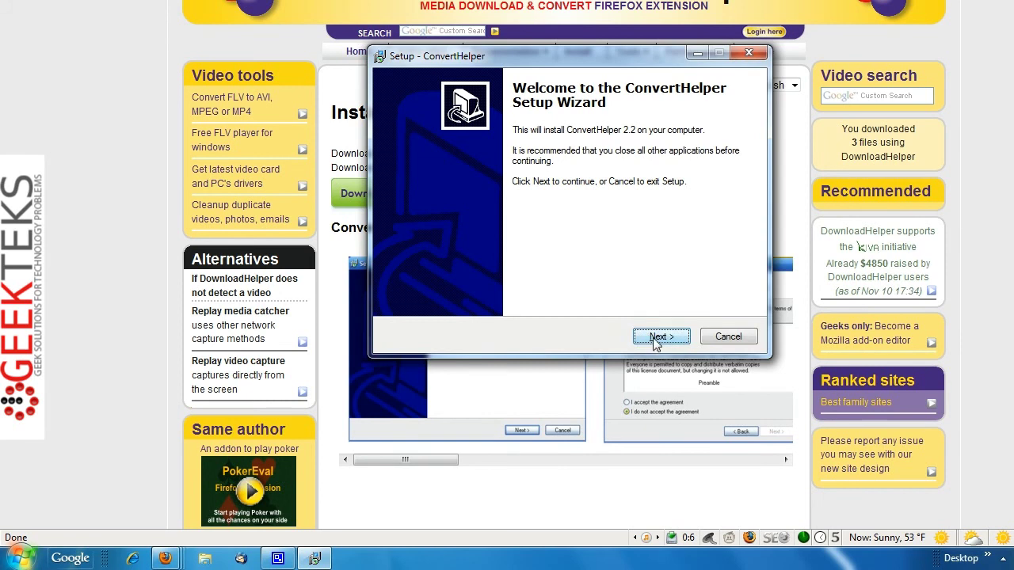
Step: Accept the licence and install ConvertHelper 2.2 into the default C:\Program Files\ConvertHelper folder
left_click(656, 339)
left_click(453, 290)
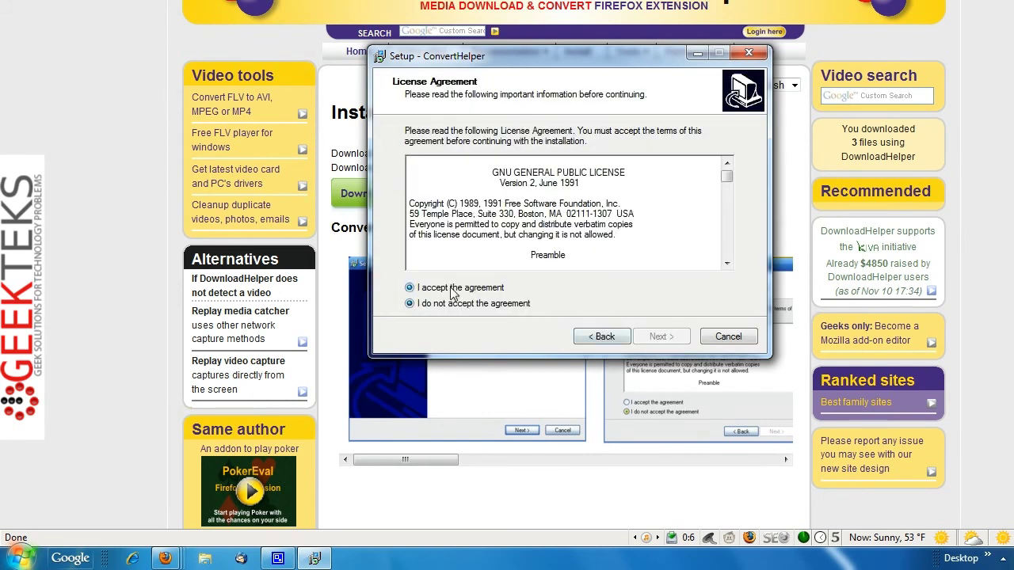
left_click(653, 338)
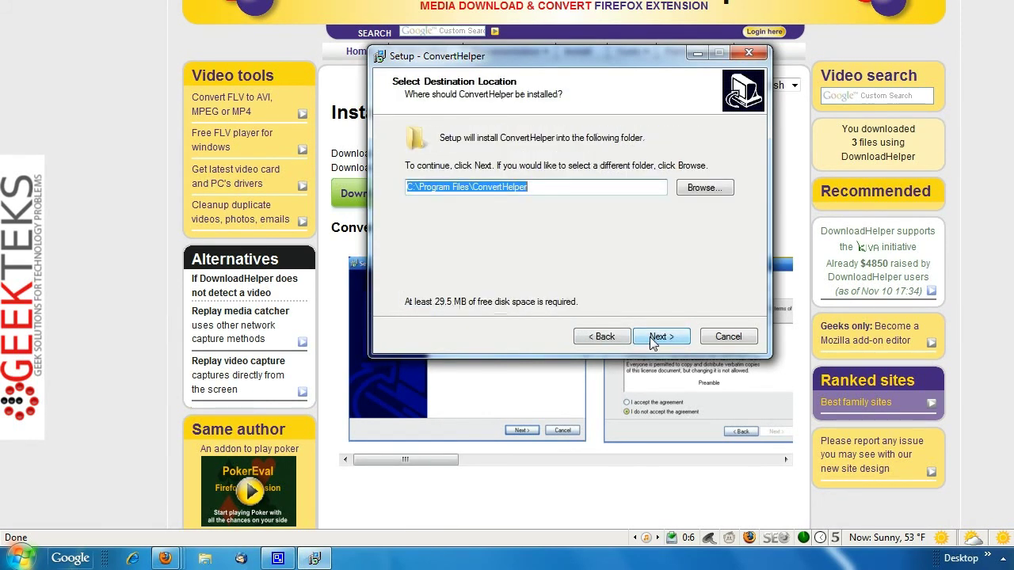
left_click(654, 339)
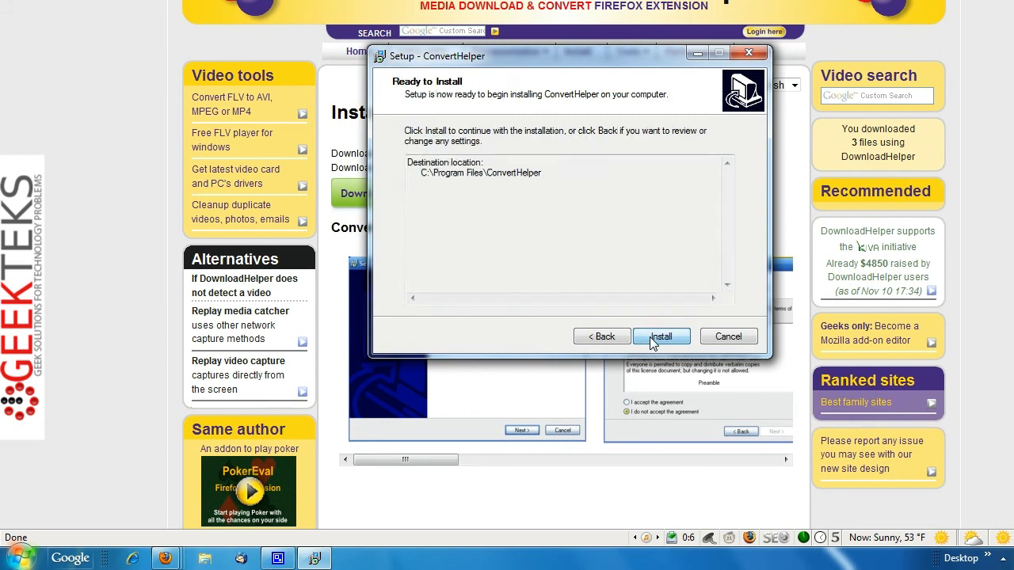
left_click(661, 337)
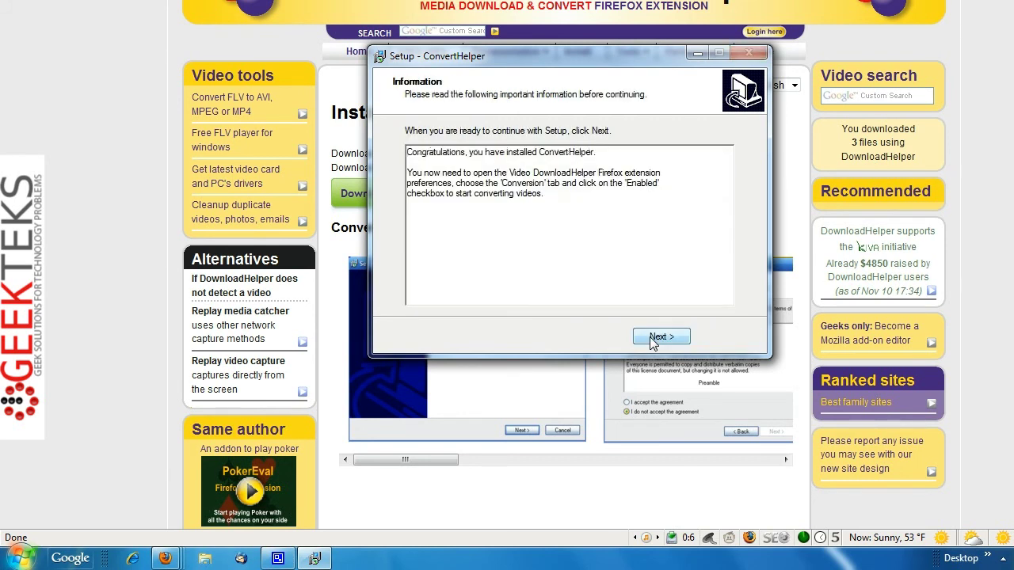
left_click(653, 339)
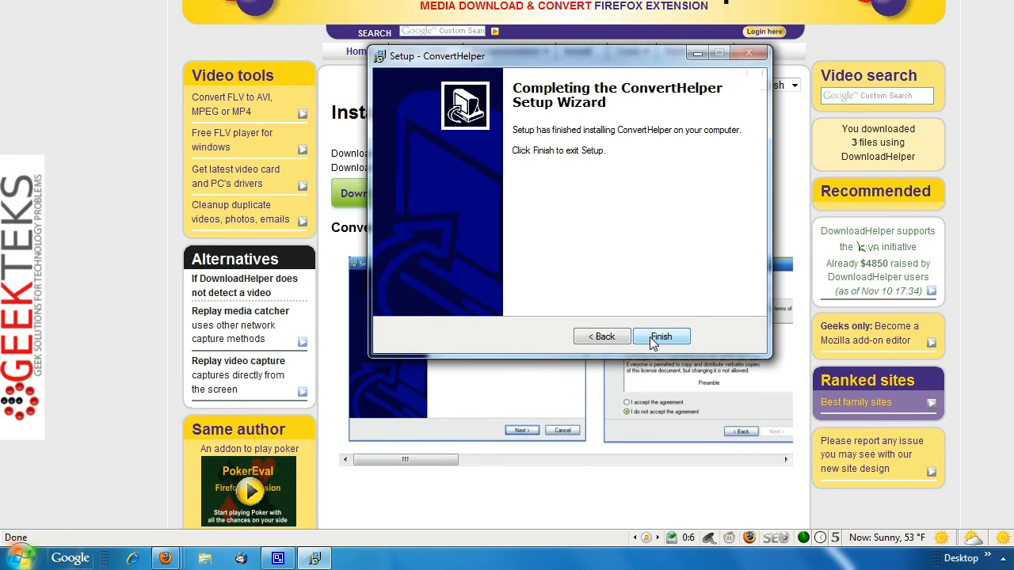
left_click(661, 337)
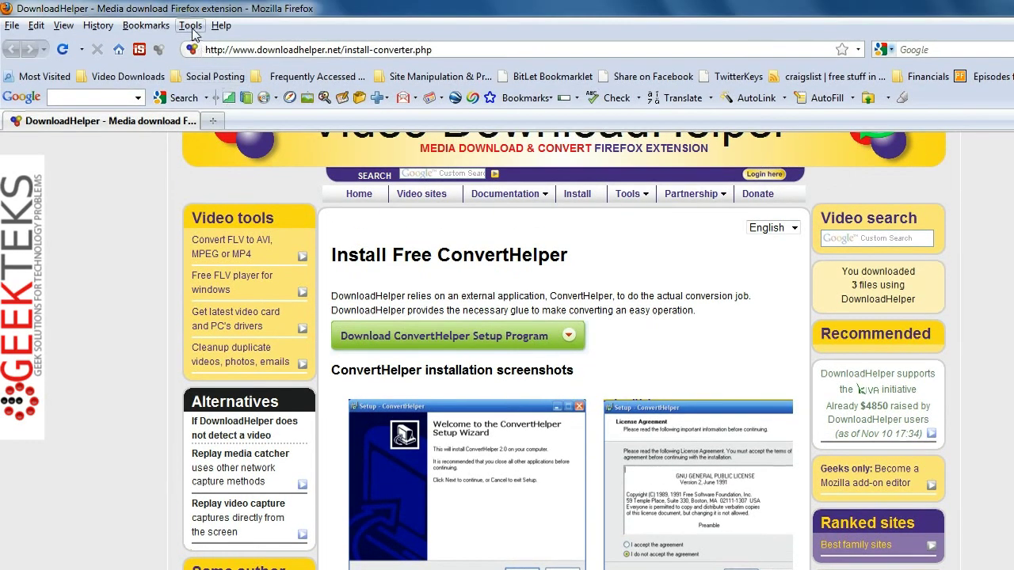
Step: Reopen DownloadHelper Preferences on the Conversion panel with Conversion enabled ticked
left_click(190, 8)
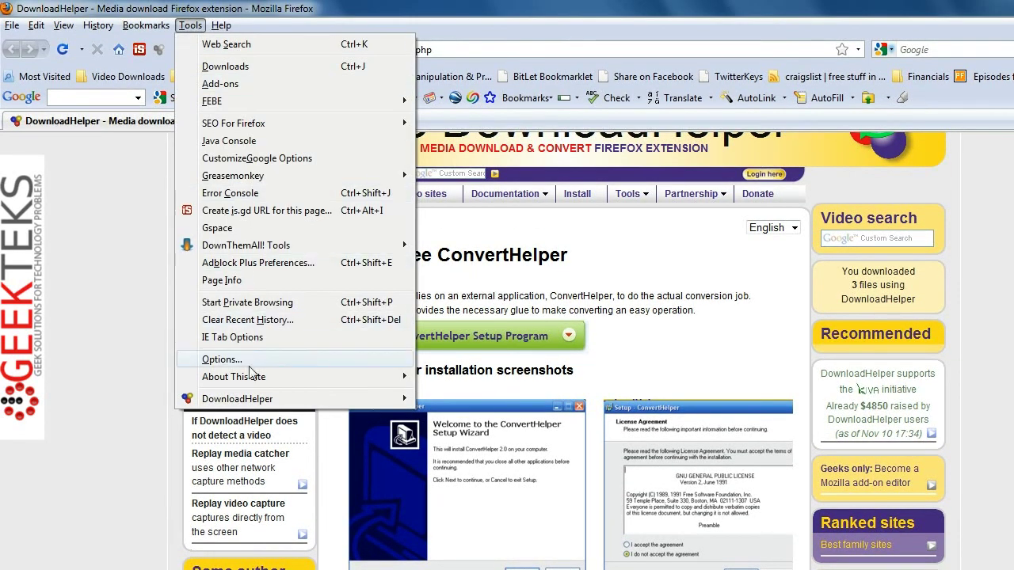
mouse_move(320, 406)
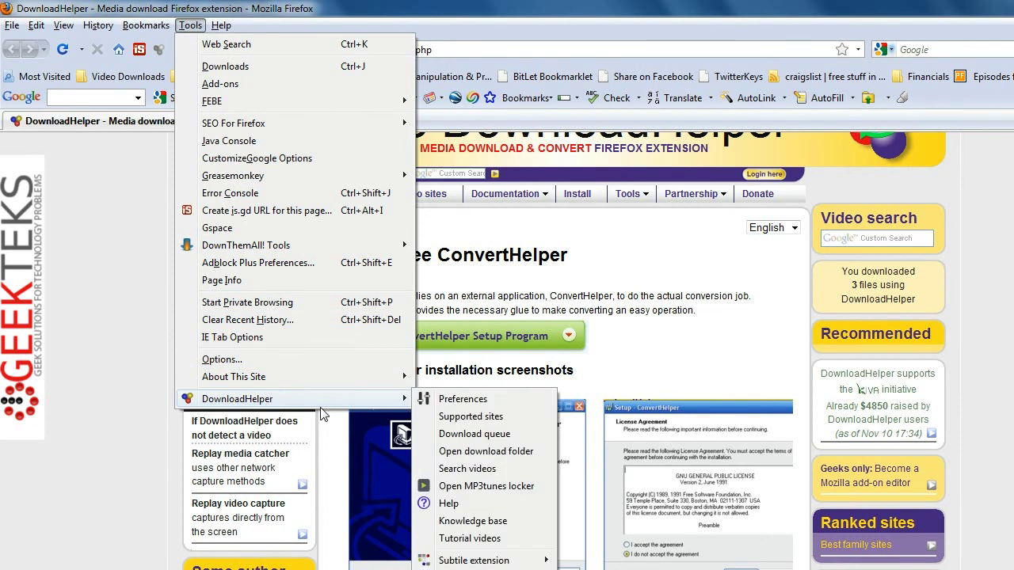
left_click(431, 400)
left_click(390, 244)
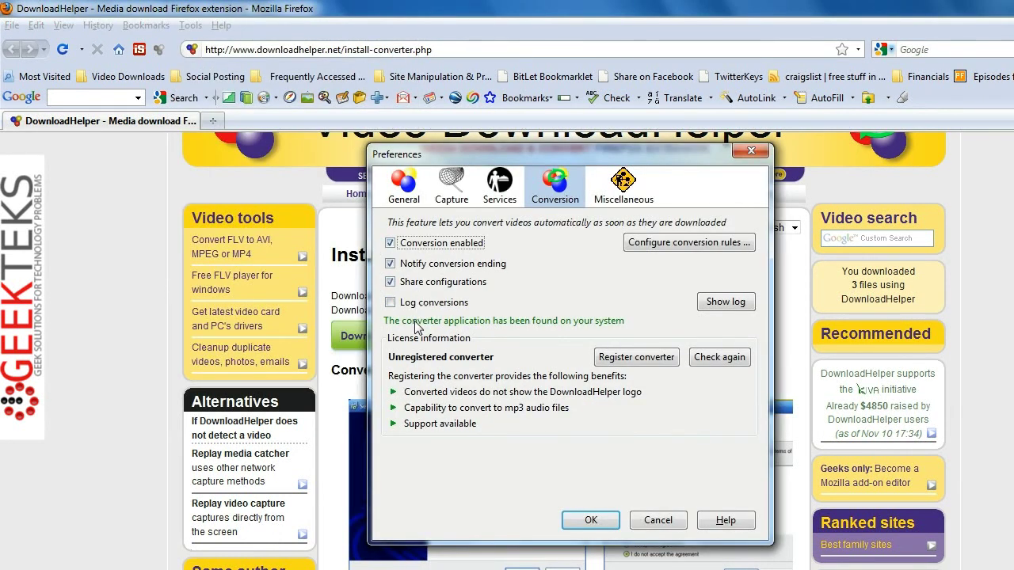